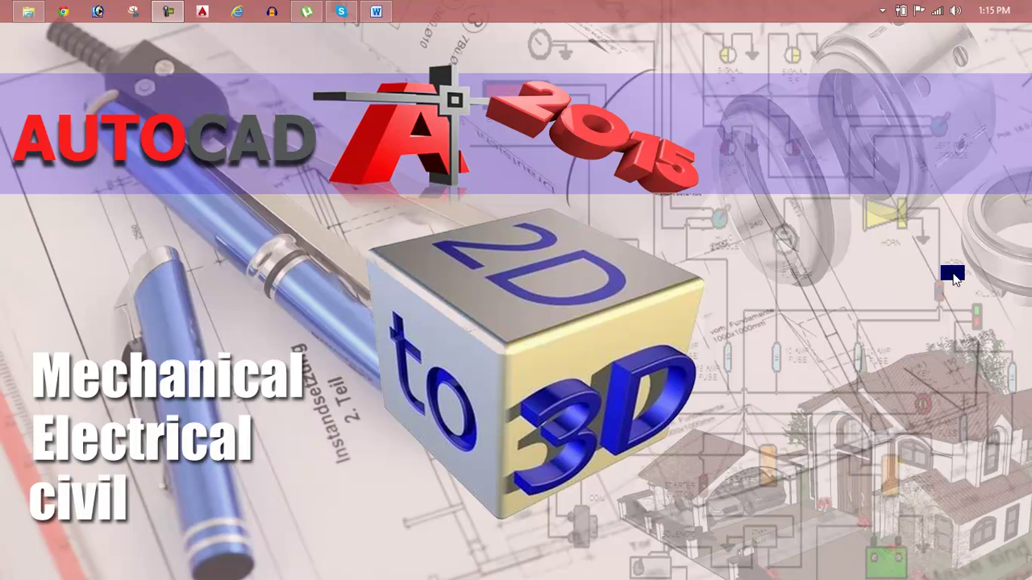
Bring the Lesson 79 Word document to the front.
{"action": "left_click", "coordinate": [390, 15]}
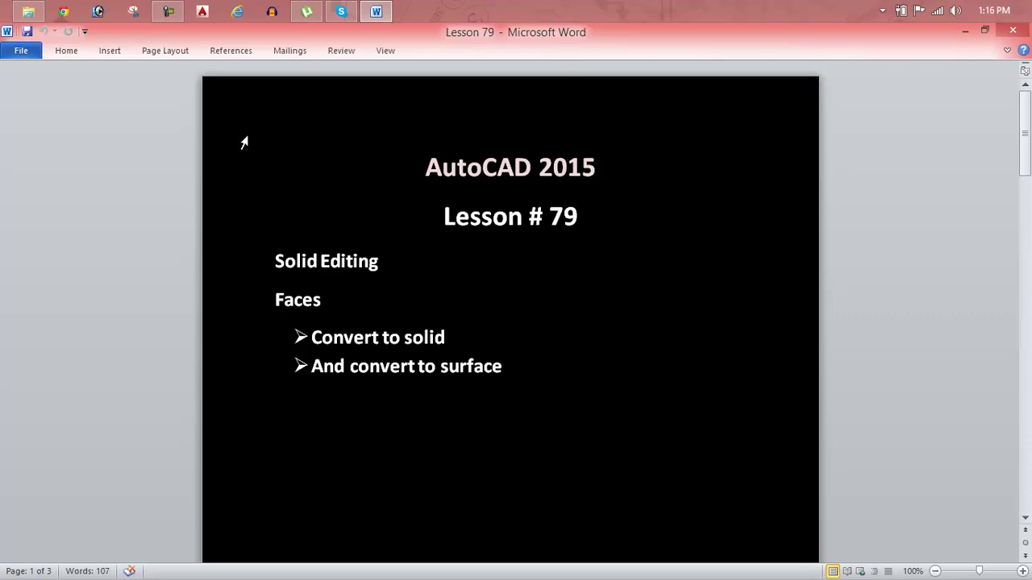
Launch AutoCAD 2015 and minimize the Lesson 79 notes in Word.
{"action": "left_click", "coordinate": [203, 11]}
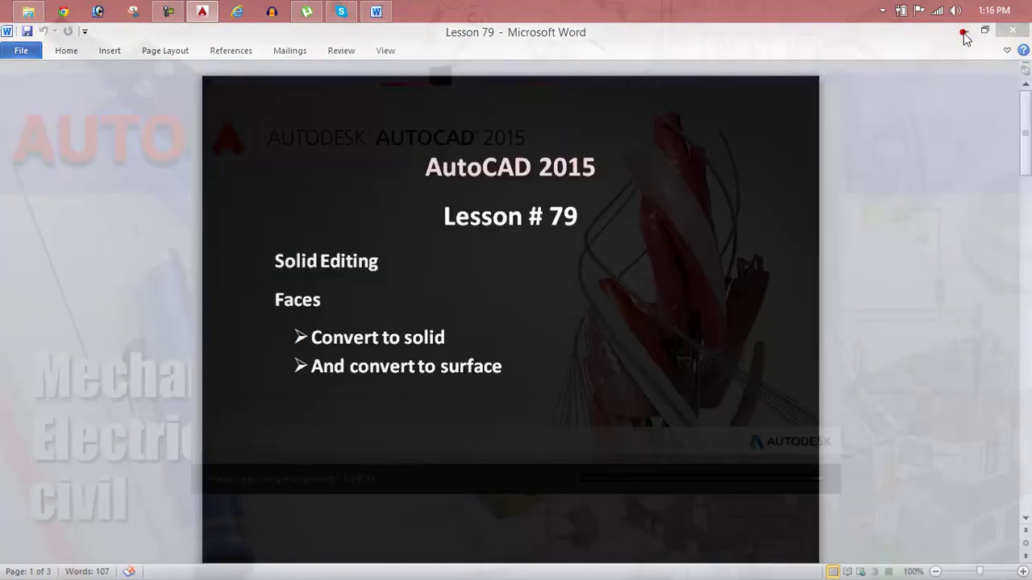
{"action": "left_click", "coordinate": [963, 32]}
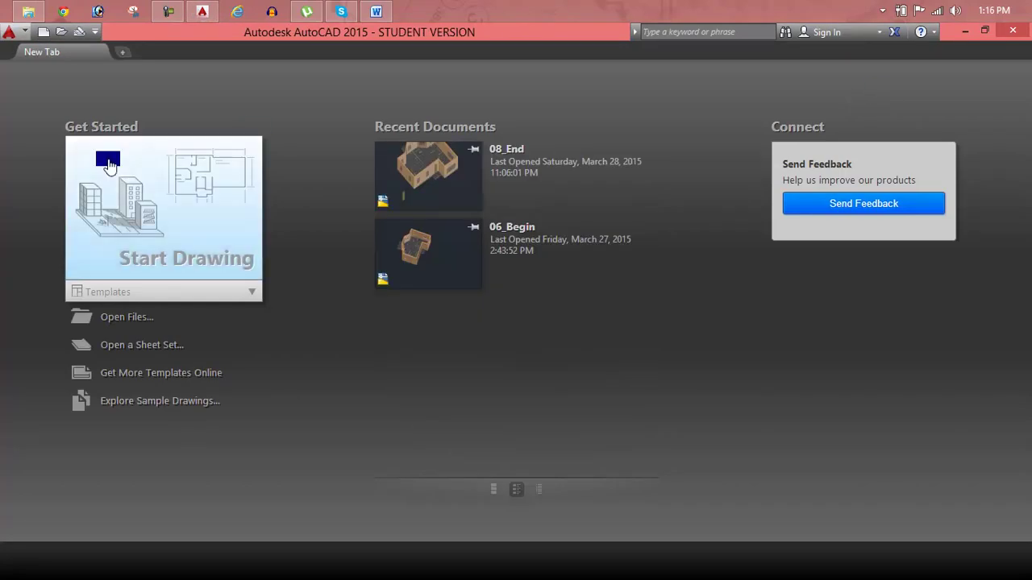
Start blank Drawing1 and show the extra Solid Editing, Solid and Surface tools.
{"action": "left_click", "coordinate": [147, 204]}
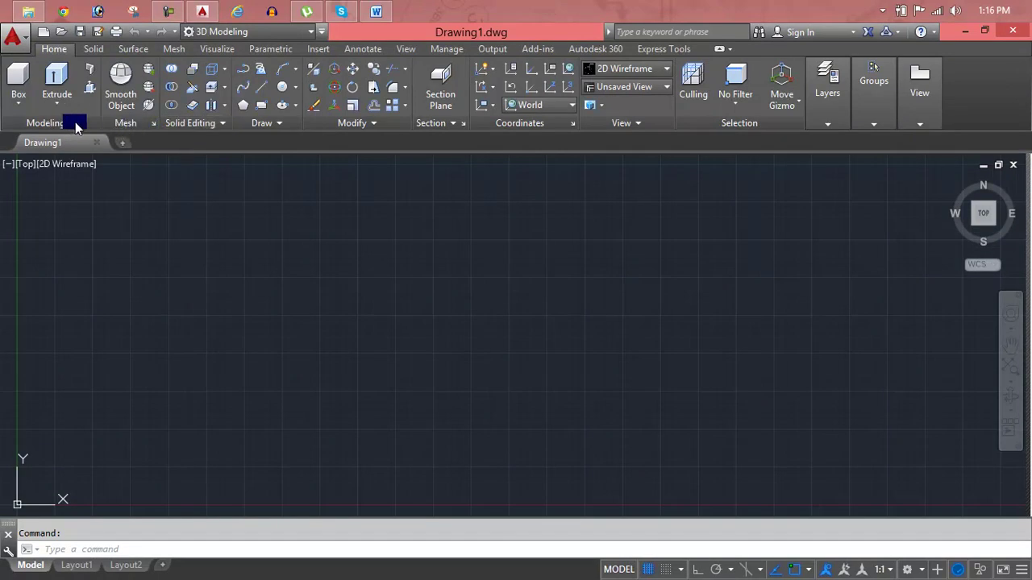
{"action": "left_click", "coordinate": [218, 124]}
{"action": "left_click", "coordinate": [85, 48]}
{"action": "left_click", "coordinate": [146, 53]}
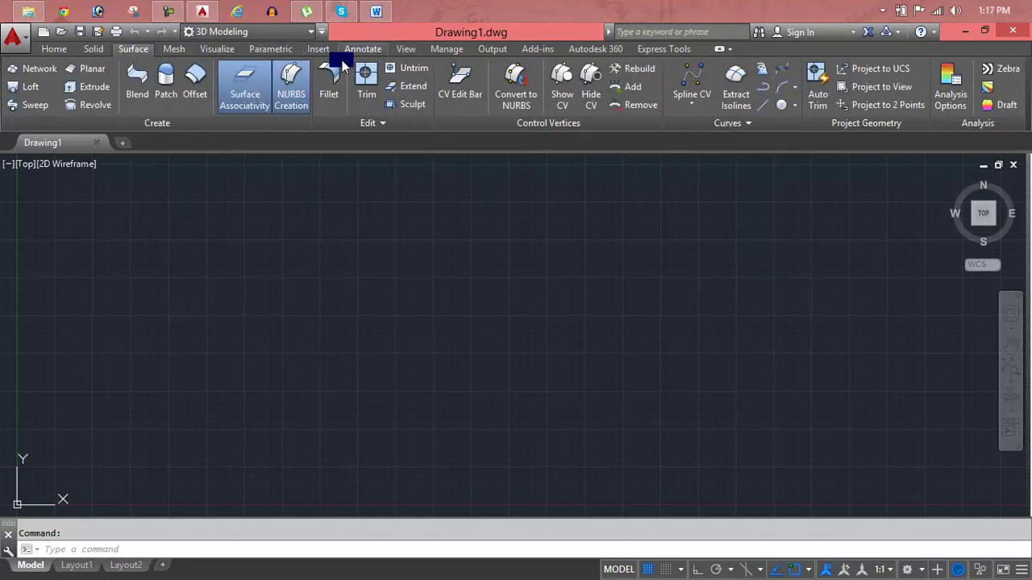
Switch to the Visualize tools and briefly open, then close, the Render options.
{"action": "left_click", "coordinate": [215, 53]}
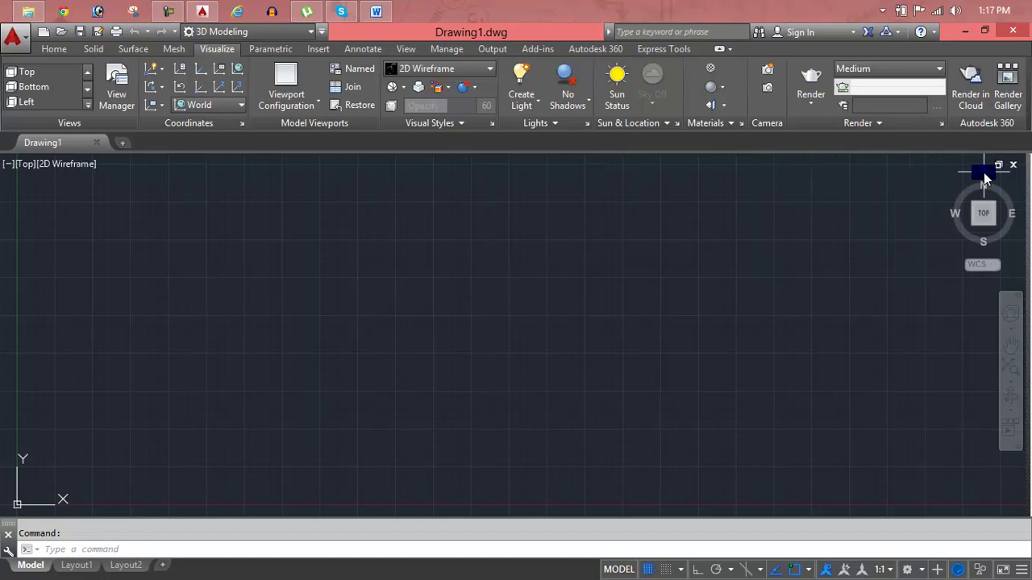
{"action": "left_click", "coordinate": [813, 107]}
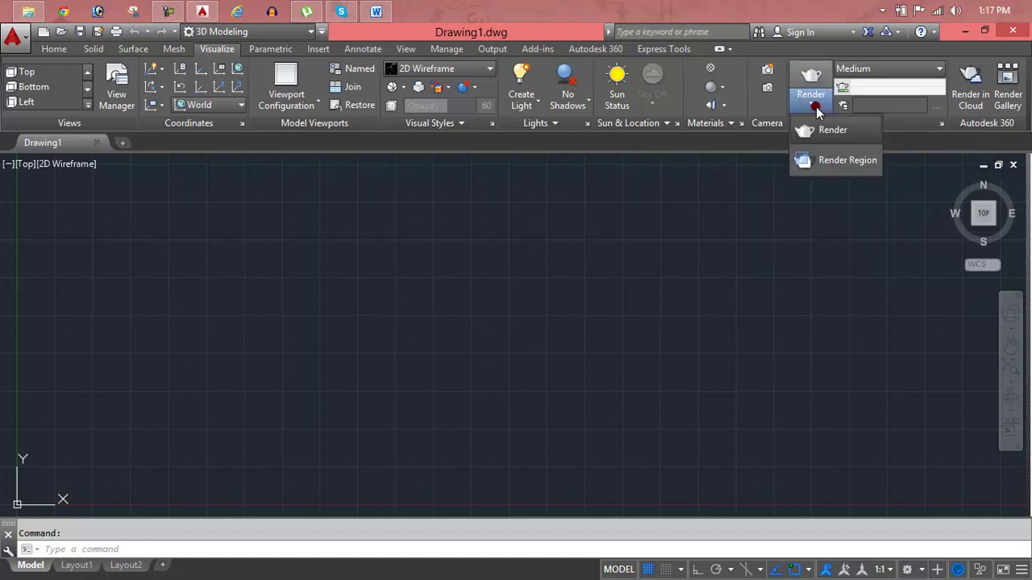
{"action": "left_click", "coordinate": [816, 106]}
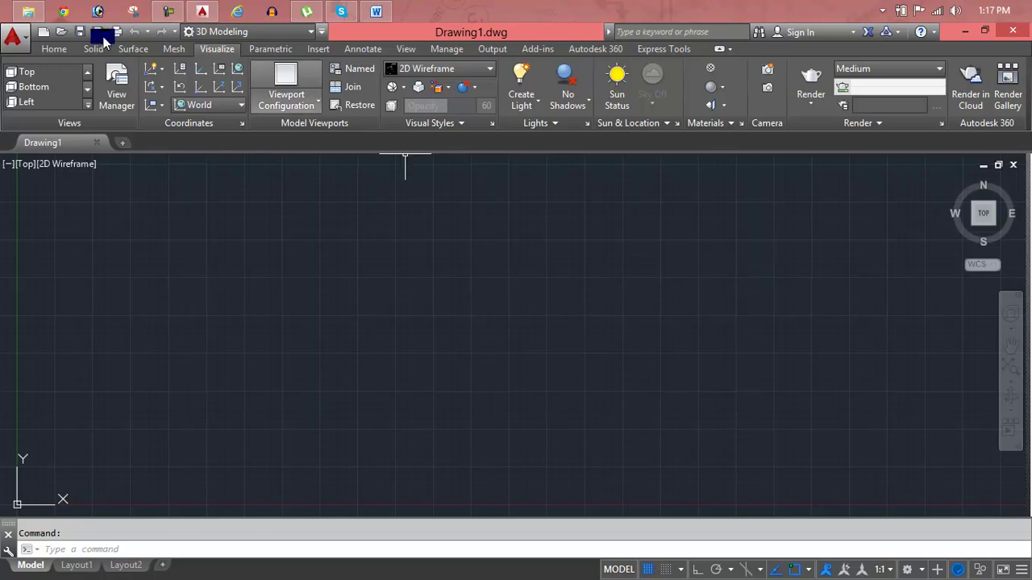
Return to the Home tools and set the viewport to the Top view.
{"action": "left_click", "coordinate": [69, 50]}
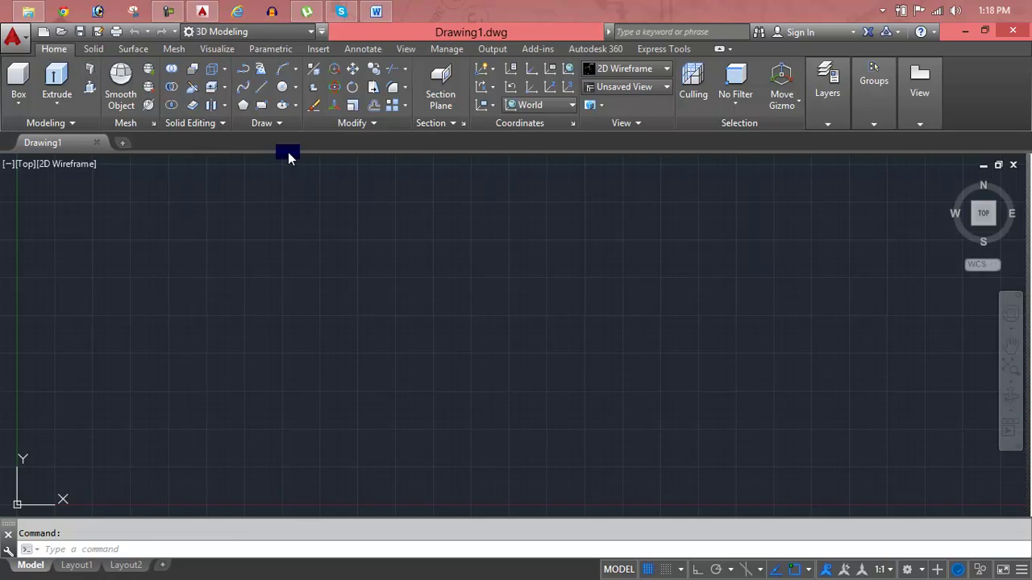
{"action": "left_click", "coordinate": [222, 122]}
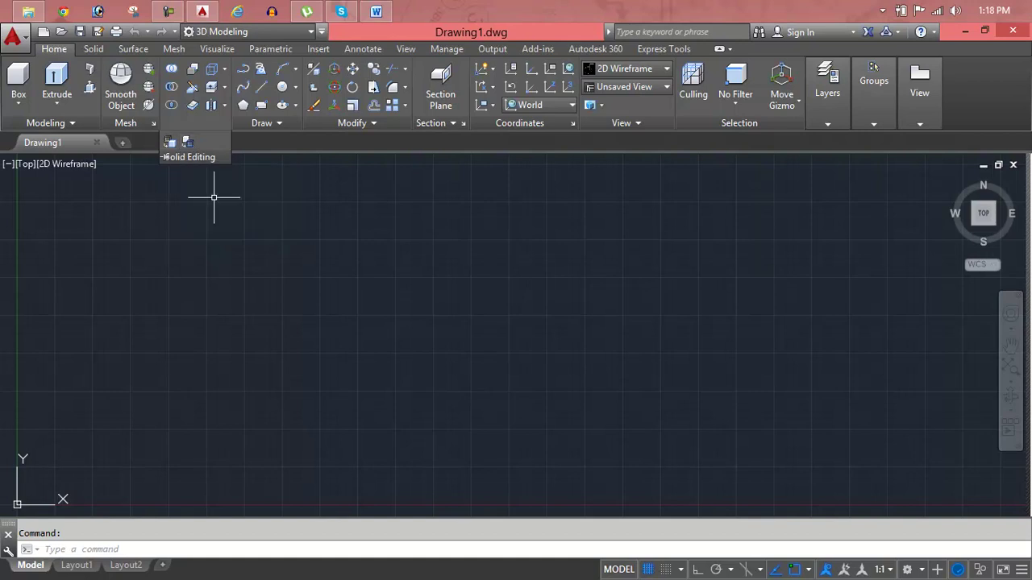
{"action": "key", "text": "Escape"}
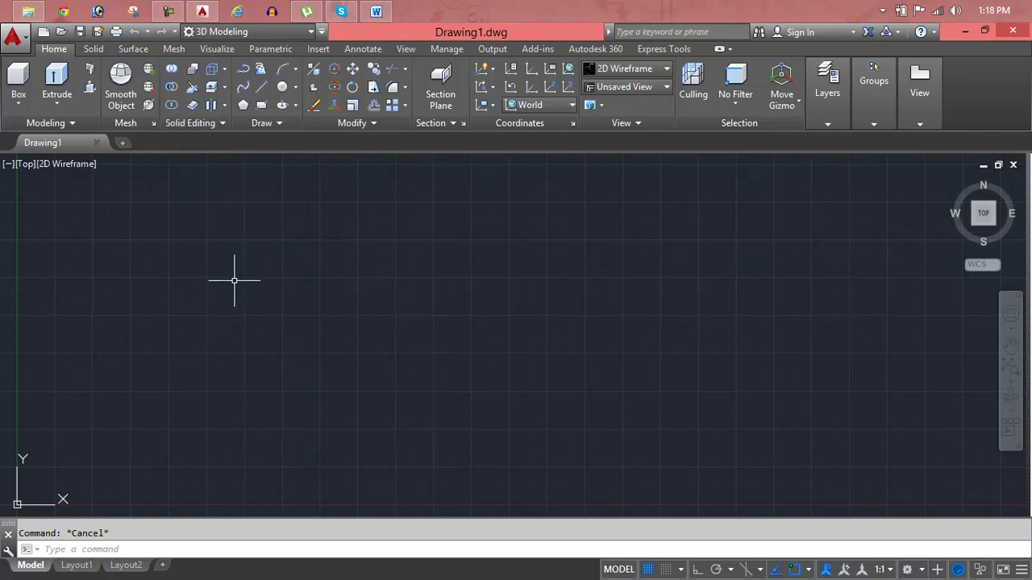
{"action": "left_click", "coordinate": [21, 164]}
{"action": "left_click", "coordinate": [21, 164]}
{"action": "left_click", "coordinate": [22, 165]}
{"action": "left_click", "coordinate": [21, 164]}
{"action": "left_click", "coordinate": [22, 165]}
{"action": "left_click", "coordinate": [51, 201]}
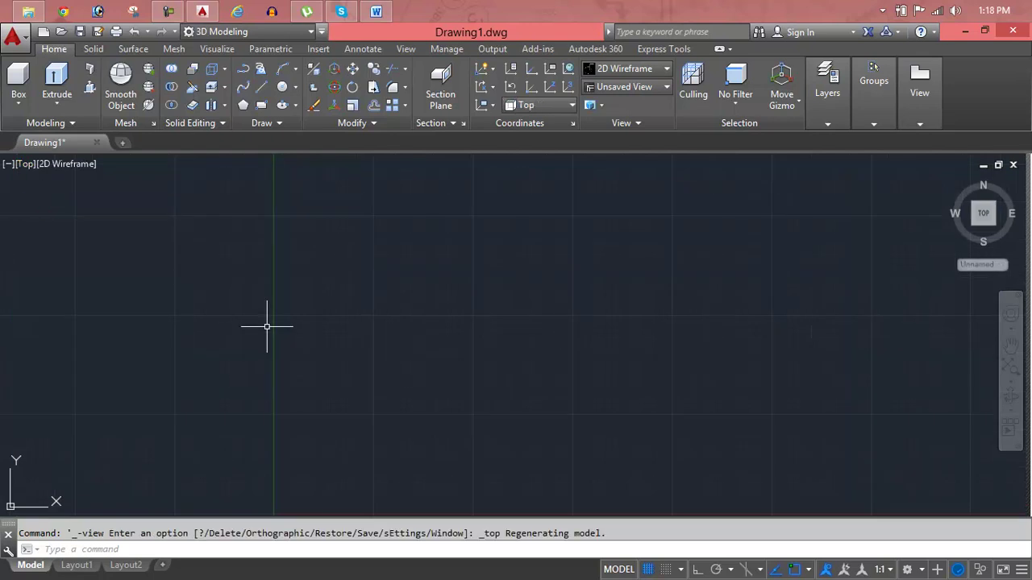
{"action": "key", "text": "Escape"}
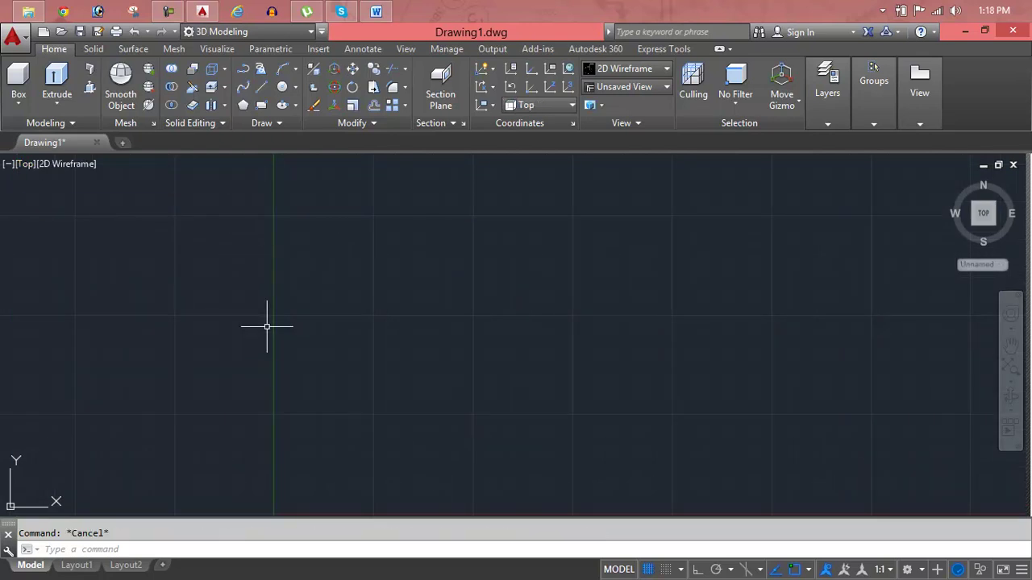
Draw a large rectangle with REC and float the Solid Editing panel off the ribbon.
{"action": "type", "text": "rec"}
{"action": "key", "text": "Return"}
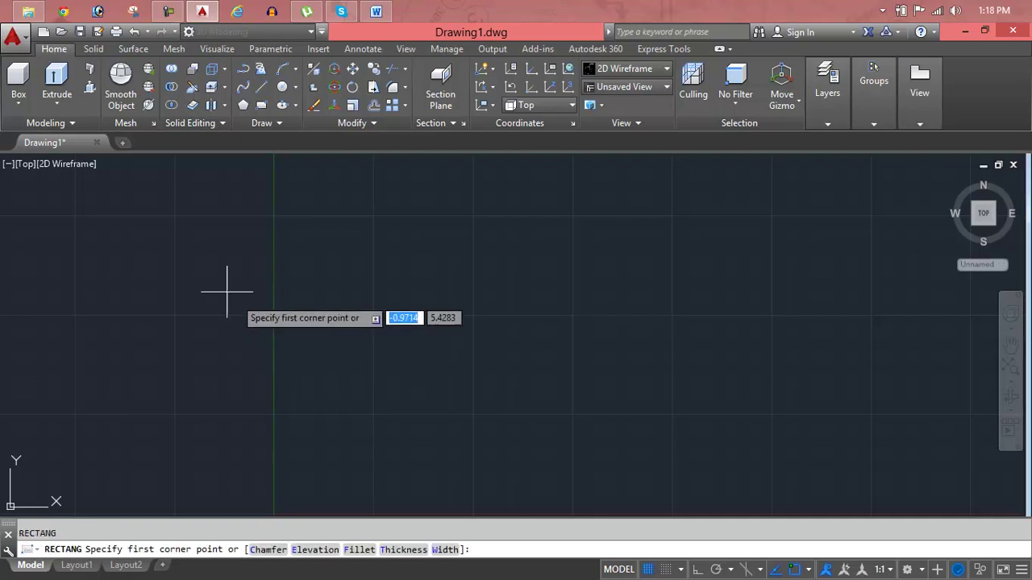
{"action": "left_click", "coordinate": [194, 269]}
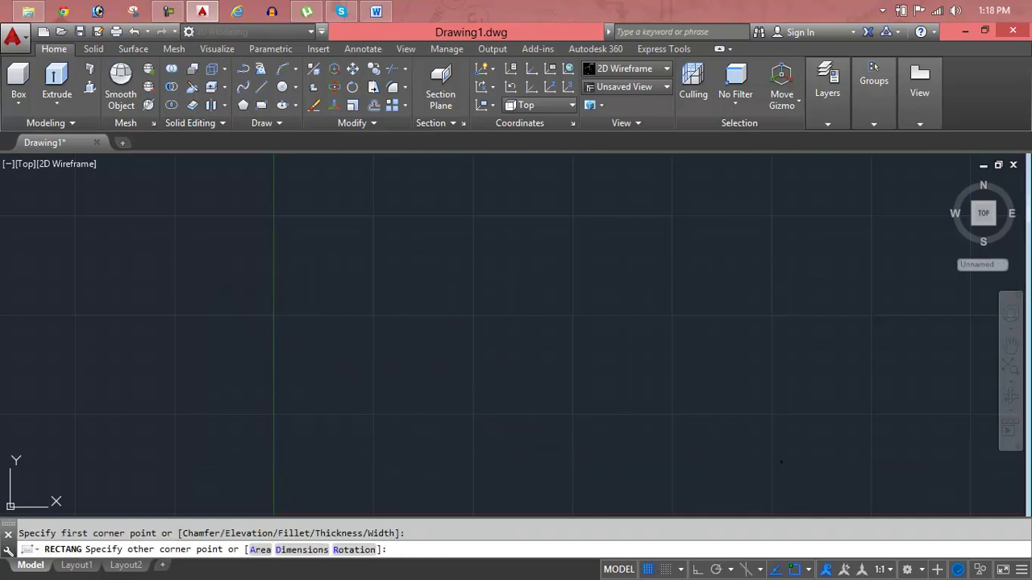
{"action": "left_click", "coordinate": [781, 461]}
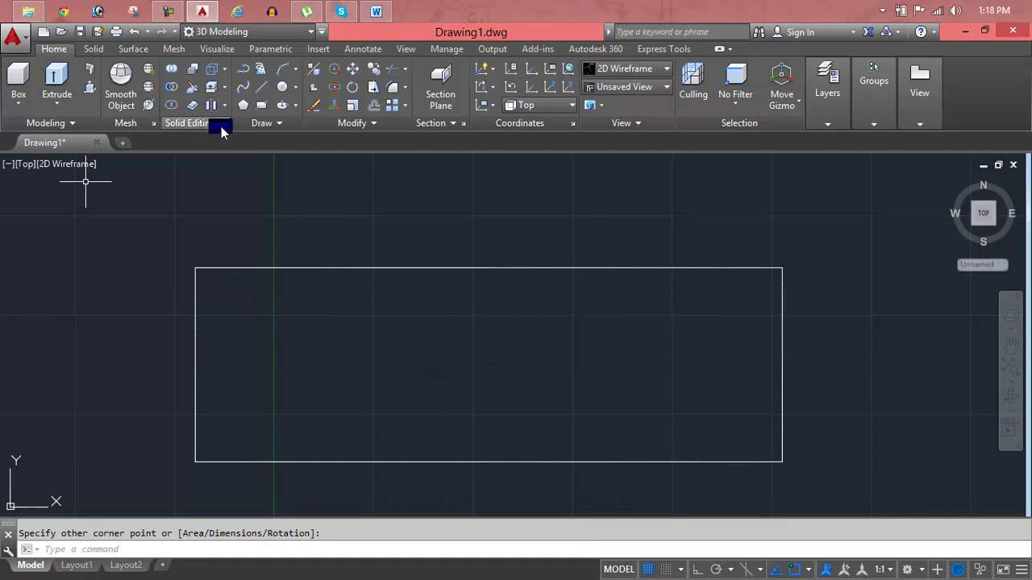
{"action": "left_click_drag", "start_coordinate": [222, 131], "coordinate": [173, 142]}
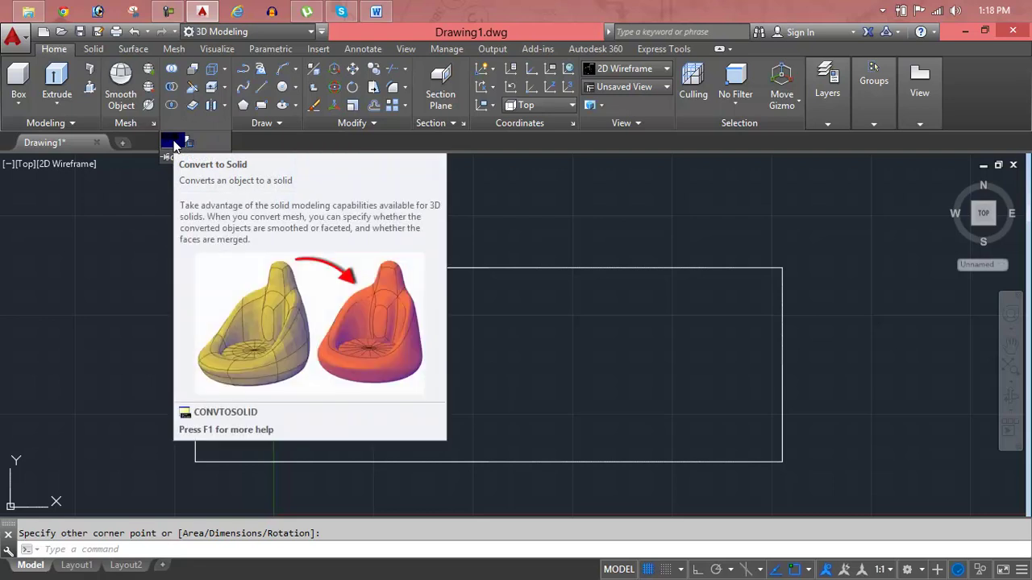
{"action": "key", "text": "F1"}
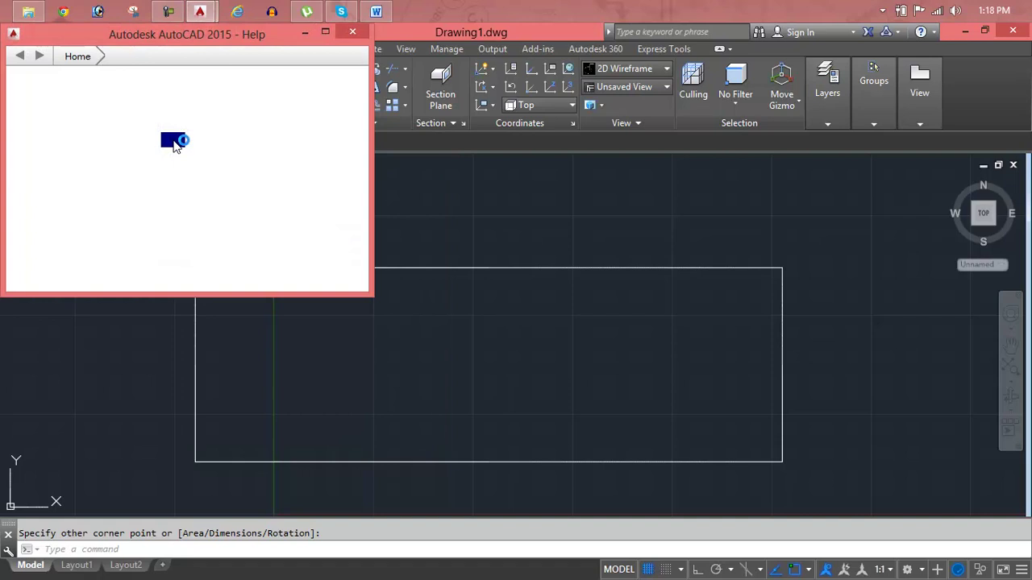
{"action": "left_click", "coordinate": [324, 35]}
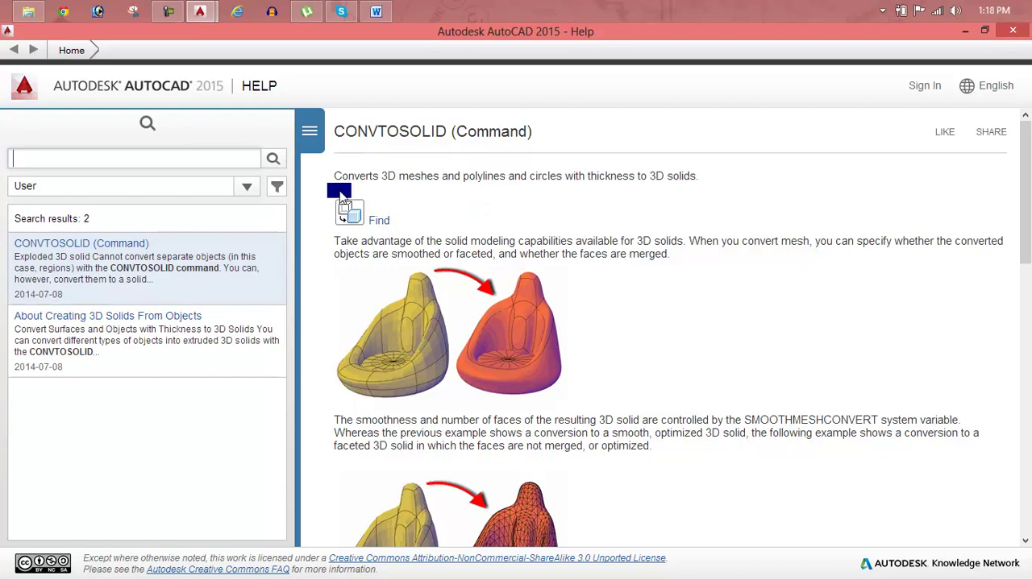
{"action": "left_click_drag", "start_coordinate": [337, 175], "coordinate": [705, 181]}
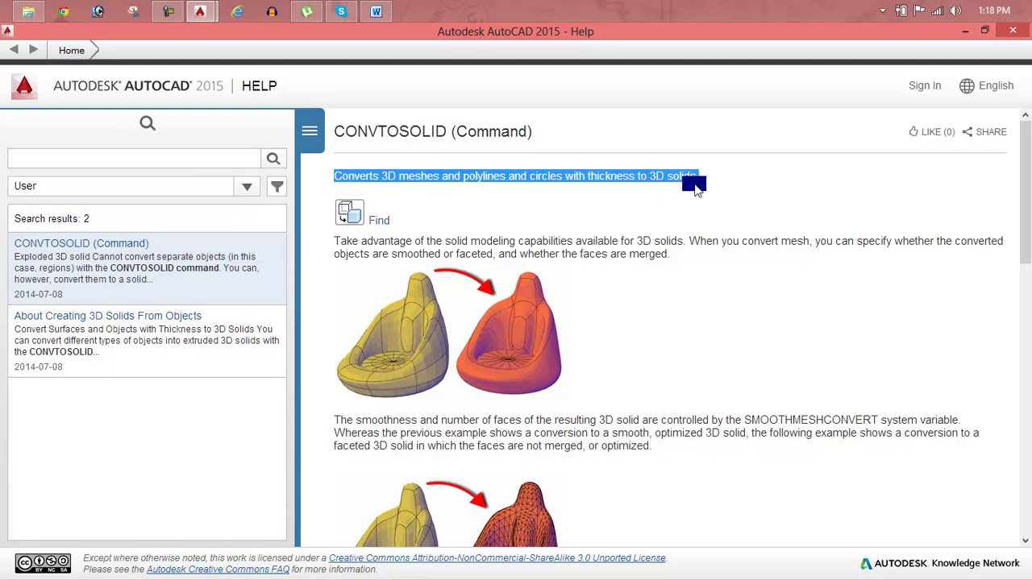
Close help and zoom out to show the whole drawing with Zoom All.
{"action": "left_click", "coordinate": [1012, 30]}
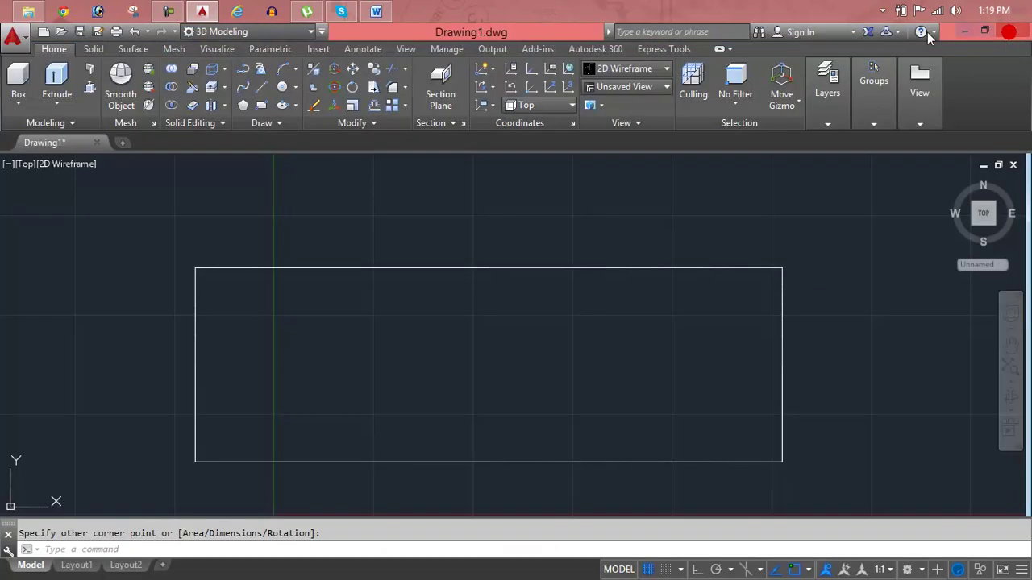
{"action": "scroll", "coordinate": [680, 260], "scroll_direction": "down", "scroll_amount": 5}
{"action": "scroll", "coordinate": [490, 233], "scroll_direction": "down", "scroll_amount": 1}
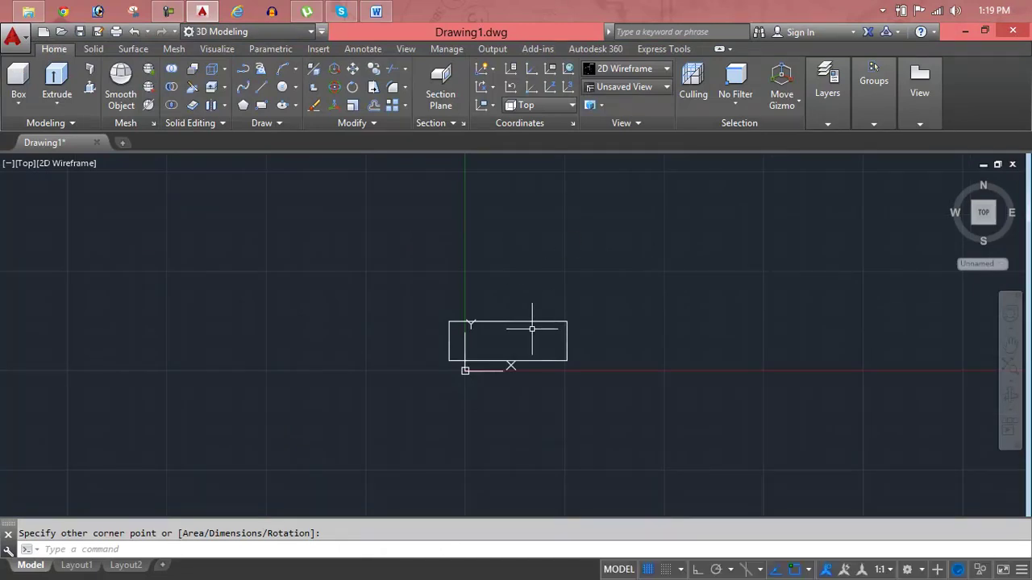
{"action": "scroll", "coordinate": [502, 320], "scroll_direction": "down", "scroll_amount": 2}
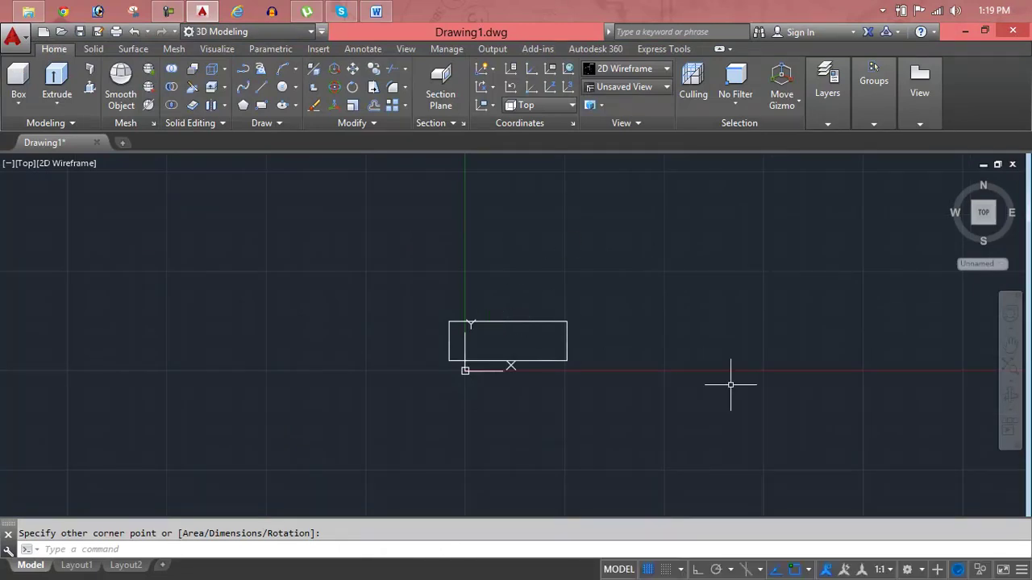
{"action": "type", "text": "z"}
{"action": "key", "text": "Return"}
{"action": "key", "text": "Return"}
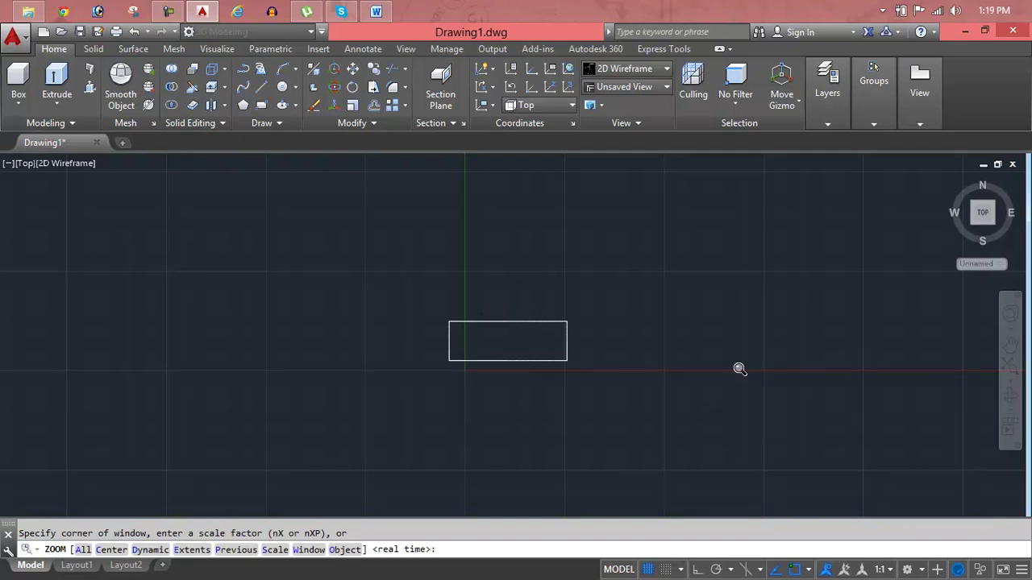
{"action": "type", "text": "a"}
Start a polyline with Ortho on and draw the outline's first edge and upward steps.
{"action": "key", "text": "Return"}
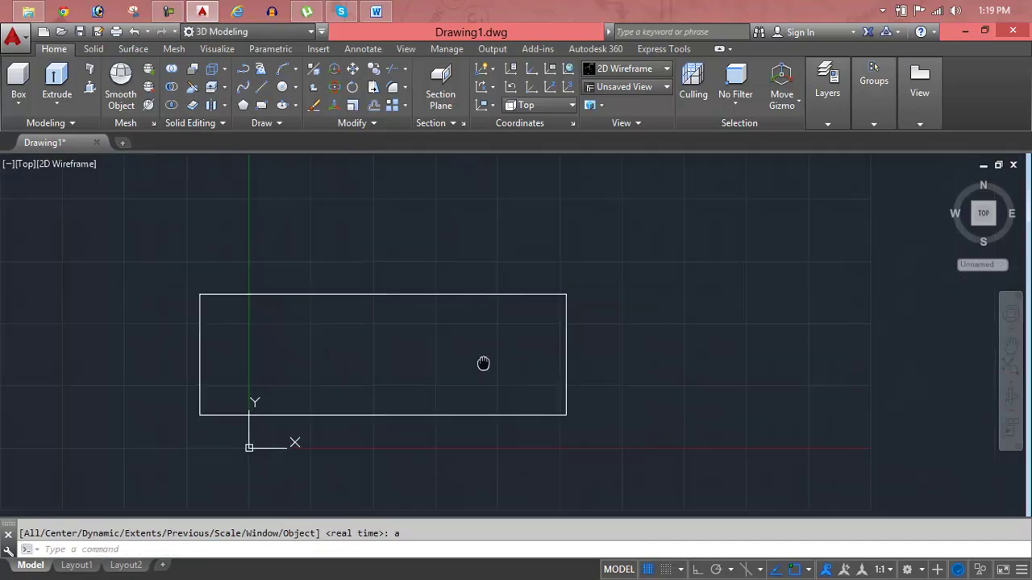
{"action": "type", "text": "pl"}
{"action": "key", "text": "Return"}
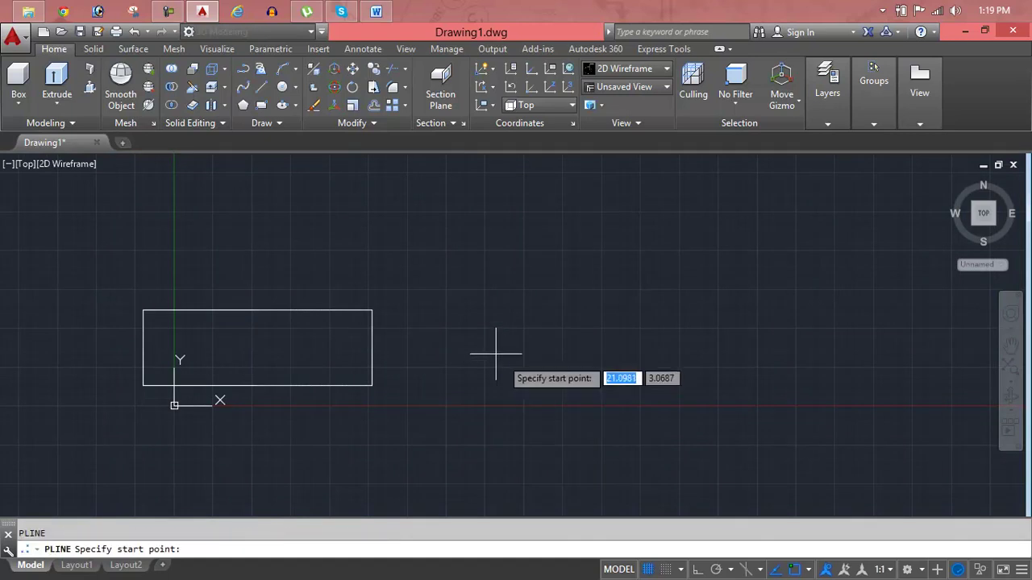
{"action": "left_click", "coordinate": [436, 326]}
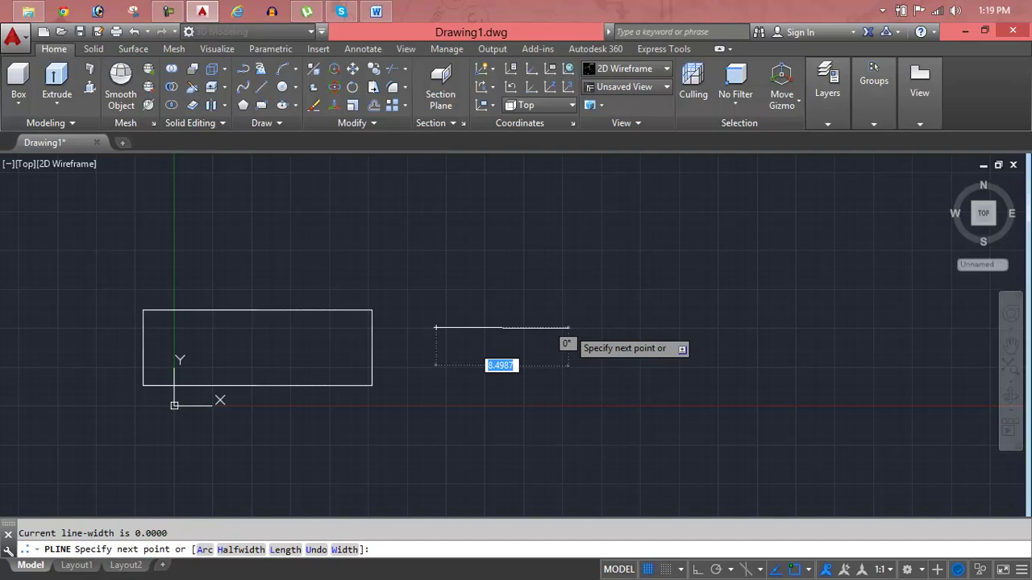
{"action": "key", "text": "F8"}
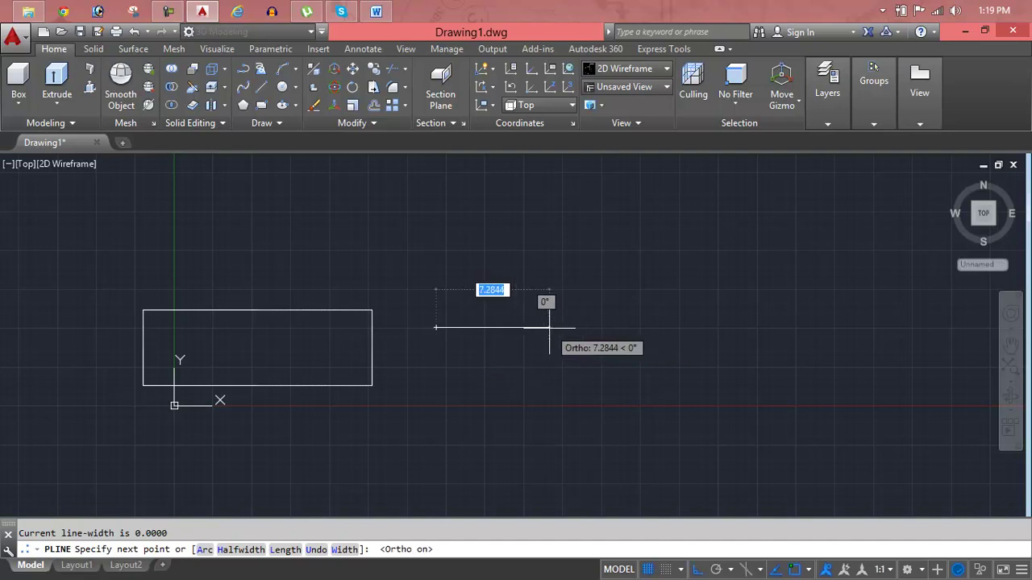
{"action": "left_click", "coordinate": [549, 328]}
{"action": "left_click", "coordinate": [587, 227]}
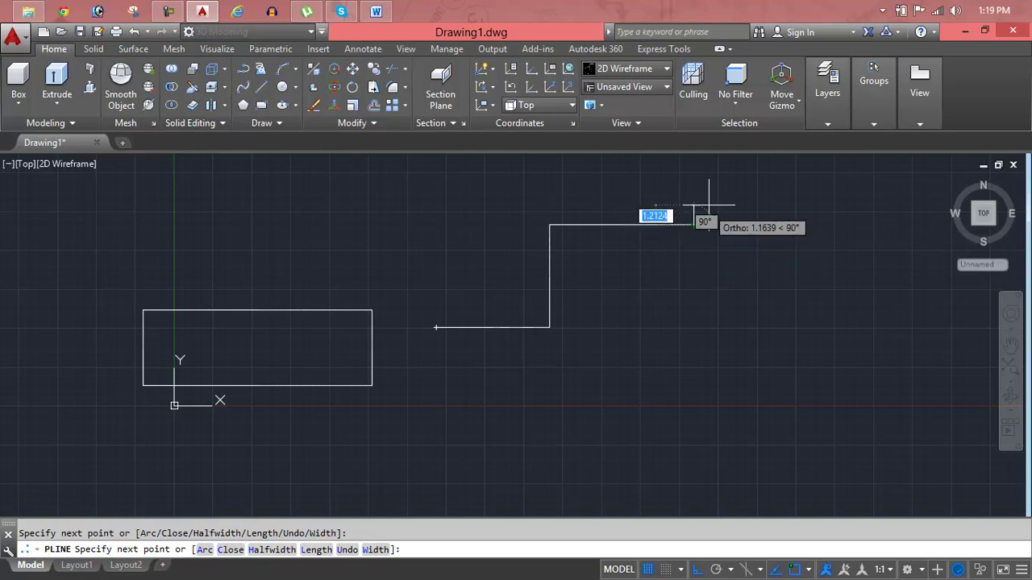
{"action": "middle_click_drag", "start_coordinate": [710, 177], "coordinate": [652, 296]}
{"action": "left_click", "coordinate": [636, 274]}
{"action": "left_click", "coordinate": [649, 228]}
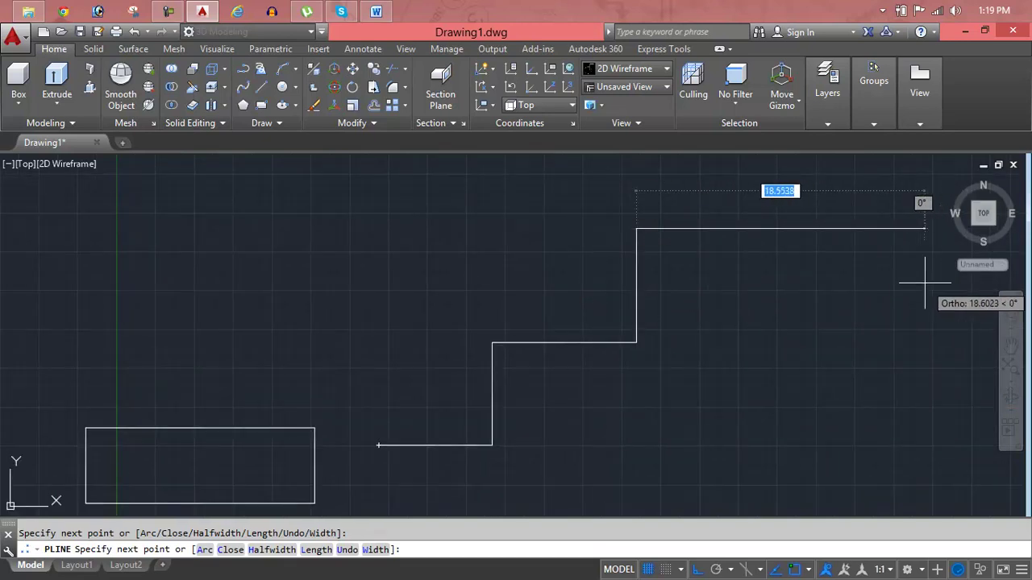
Draw the right, bottom and lower edges, then close the stepped outline with C.
{"action": "scroll", "coordinate": [887, 403], "scroll_direction": "down", "scroll_amount": 1}
{"action": "middle_click_drag", "start_coordinate": [900, 395], "coordinate": [875, 238]}
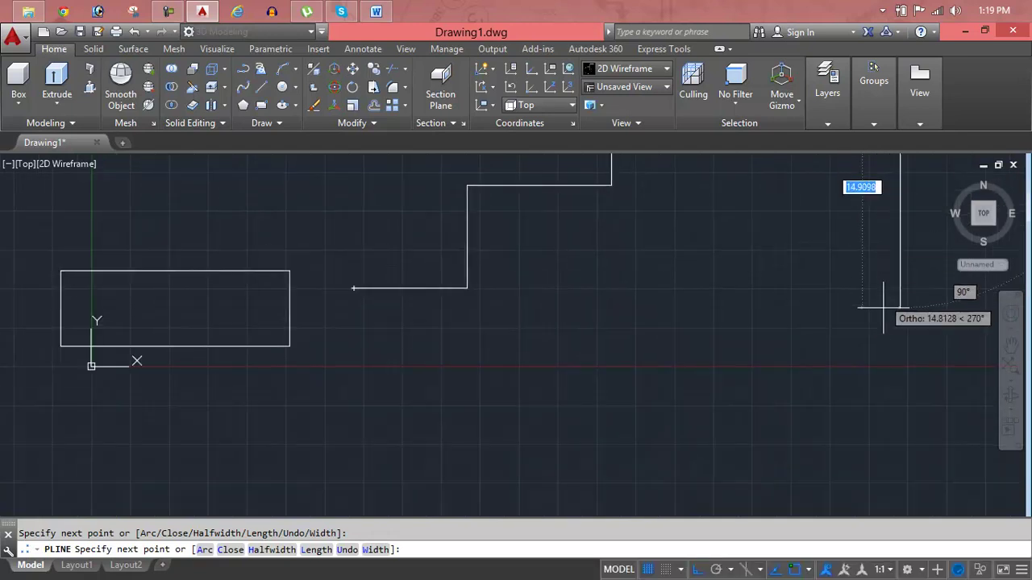
{"action": "left_click", "coordinate": [895, 457]}
{"action": "left_click", "coordinate": [718, 459]}
{"action": "left_click", "coordinate": [698, 370]}
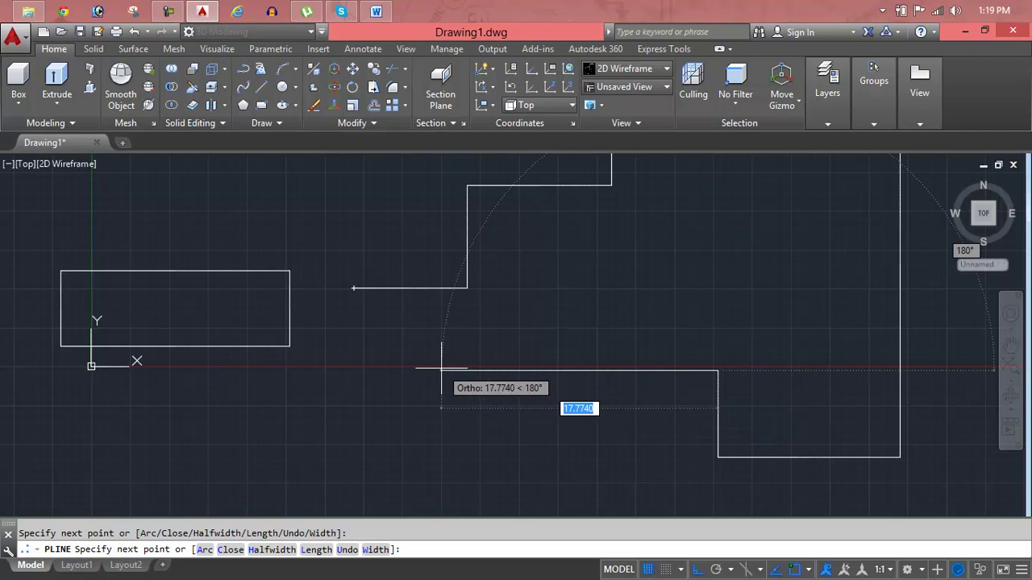
{"action": "left_click", "coordinate": [358, 369]}
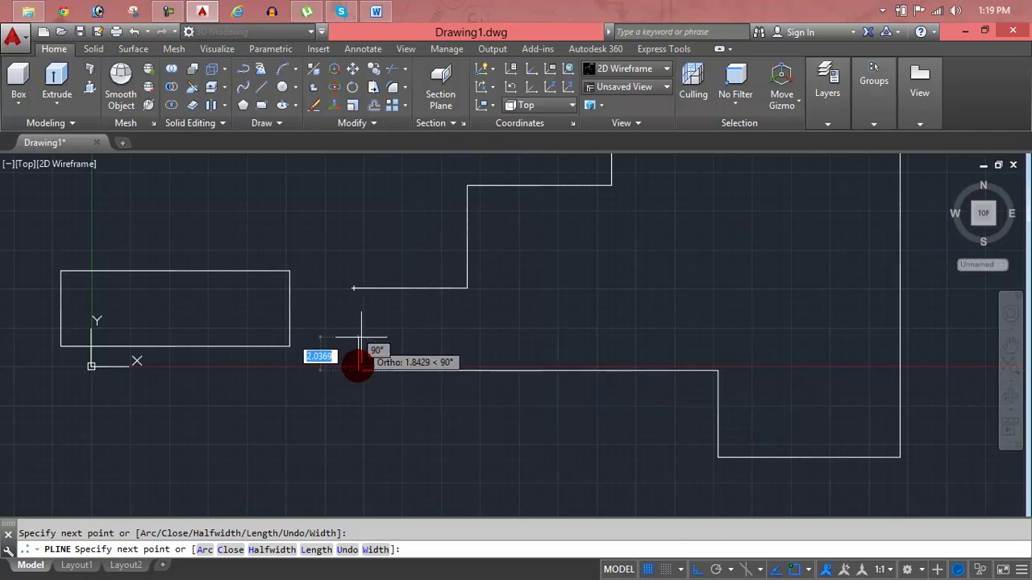
{"action": "type", "text": "c"}
{"action": "key", "text": "Return"}
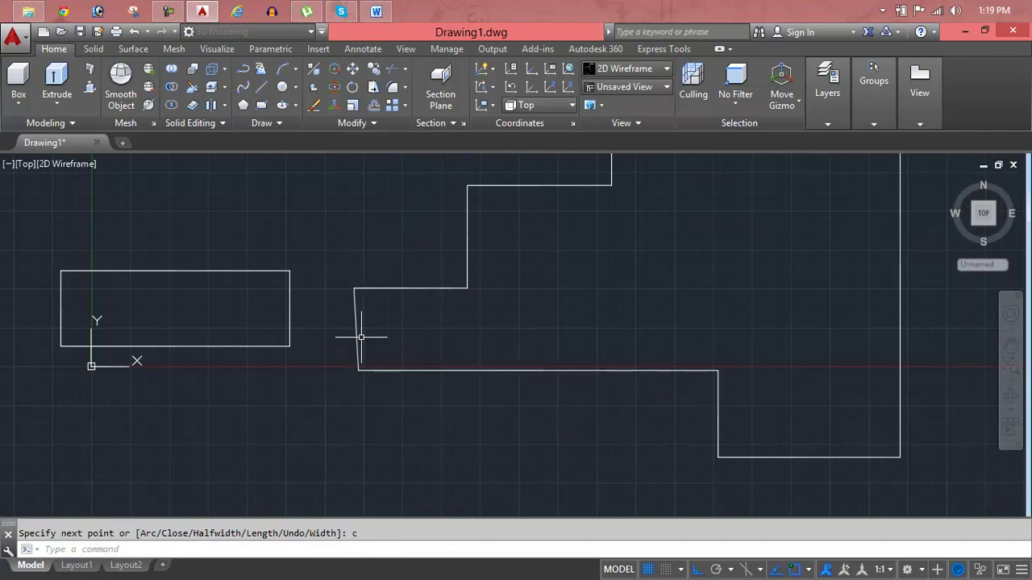
{"action": "scroll", "coordinate": [349, 225], "scroll_direction": "down", "scroll_amount": 1}
{"action": "middle_click_drag", "start_coordinate": [444, 325], "coordinate": [495, 373]}
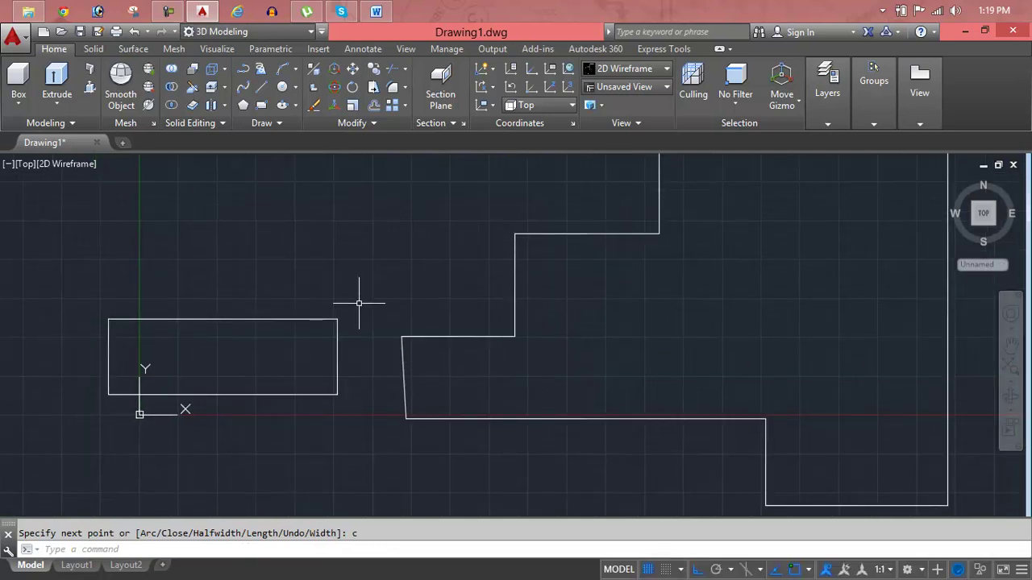
Grip-stretch the rectangle's top edge upward and zoom to extents.
{"action": "left_click", "coordinate": [329, 318]}
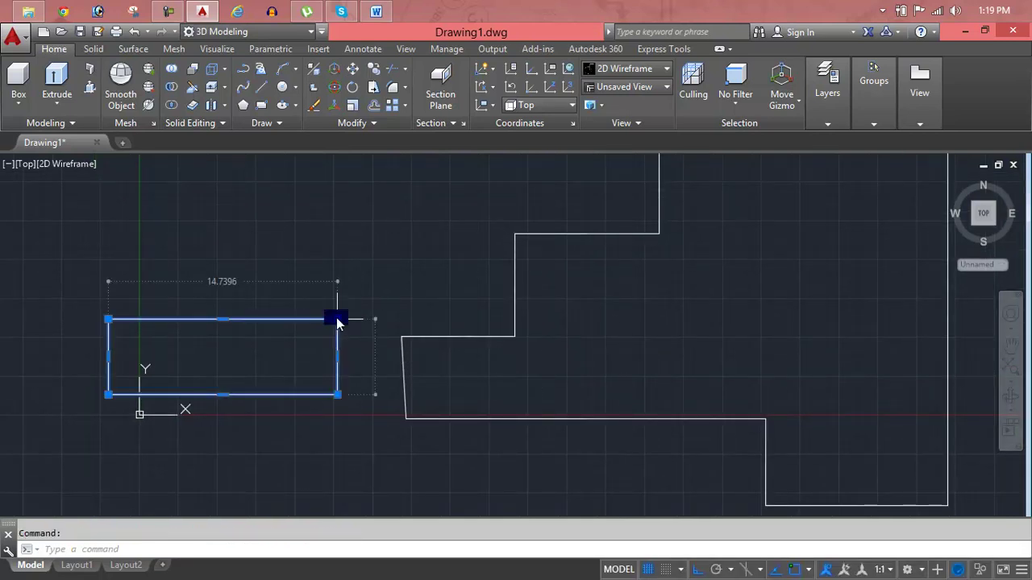
{"action": "left_click", "coordinate": [223, 320]}
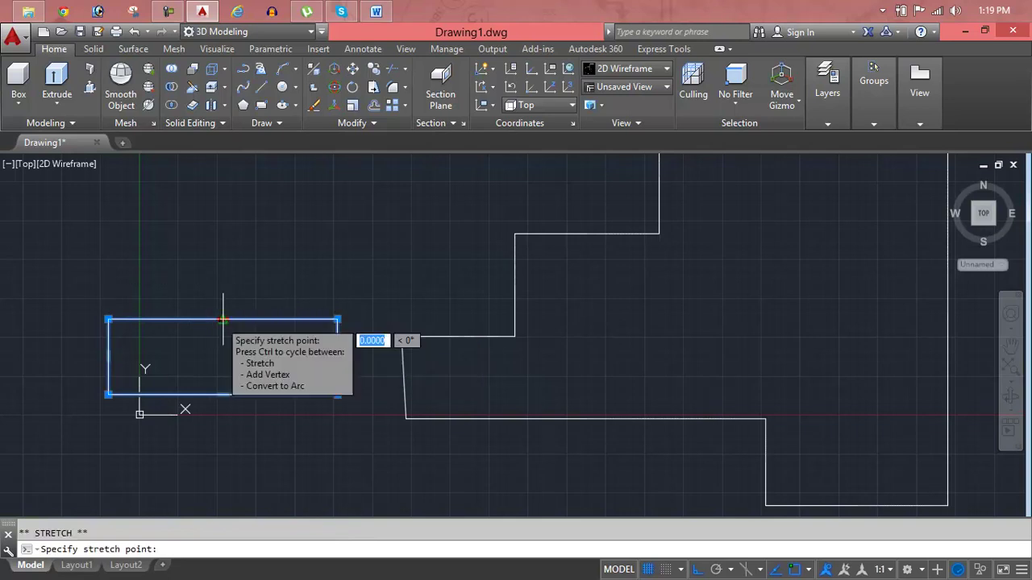
{"action": "left_click", "coordinate": [224, 197]}
{"action": "scroll", "coordinate": [271, 249], "scroll_direction": "down", "scroll_amount": 1}
{"action": "key", "text": "Escape"}
{"action": "type", "text": "z"}
{"action": "key", "text": "Return"}
{"action": "type", "text": "e"}
{"action": "key", "text": "Return"}
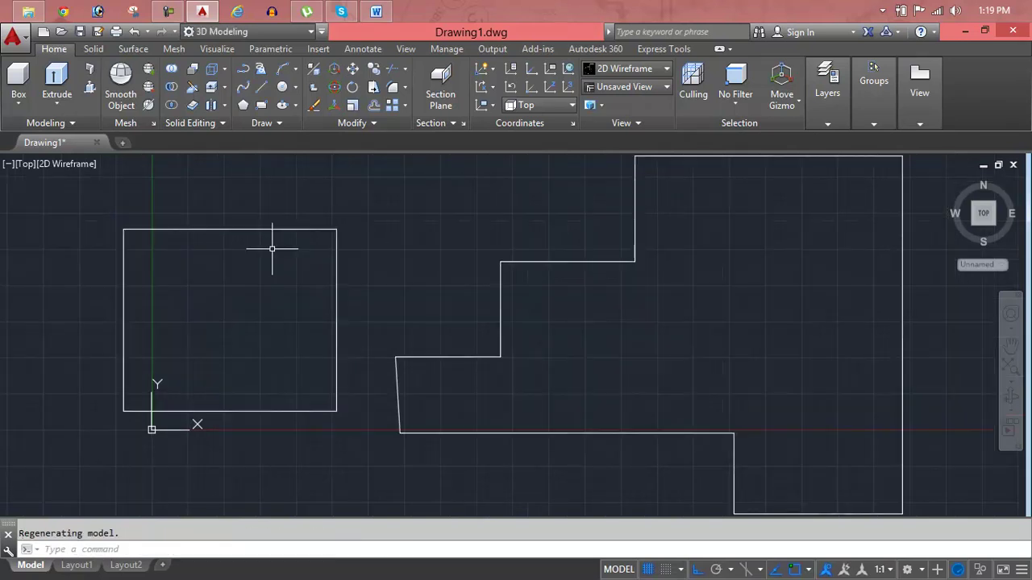
Grip-stretch the rectangle's left edge outward and recentre both shapes.
{"action": "left_click", "coordinate": [283, 229]}
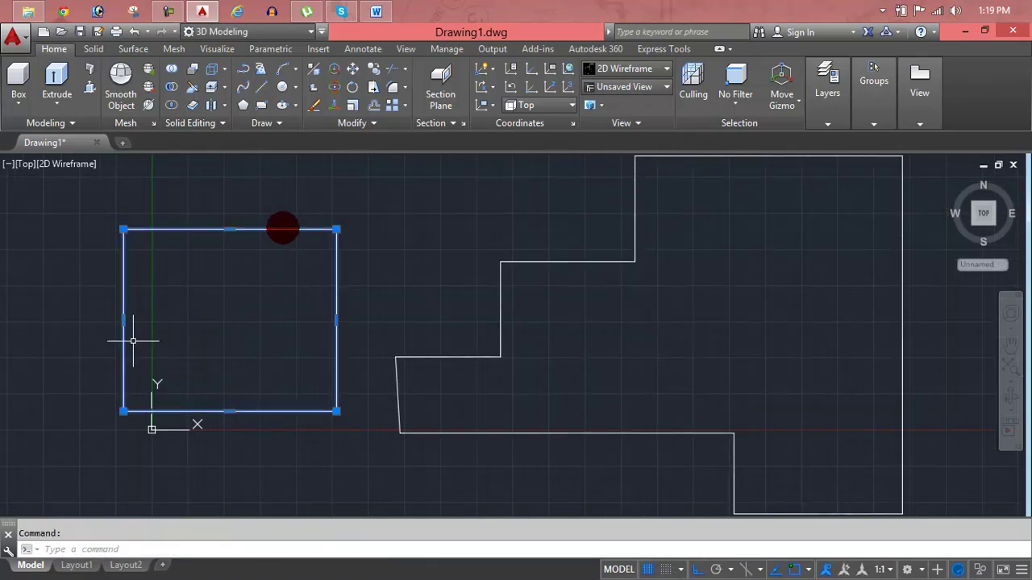
{"action": "left_click", "coordinate": [123, 321]}
{"action": "scroll", "coordinate": [121, 321], "scroll_direction": "down", "scroll_amount": 4}
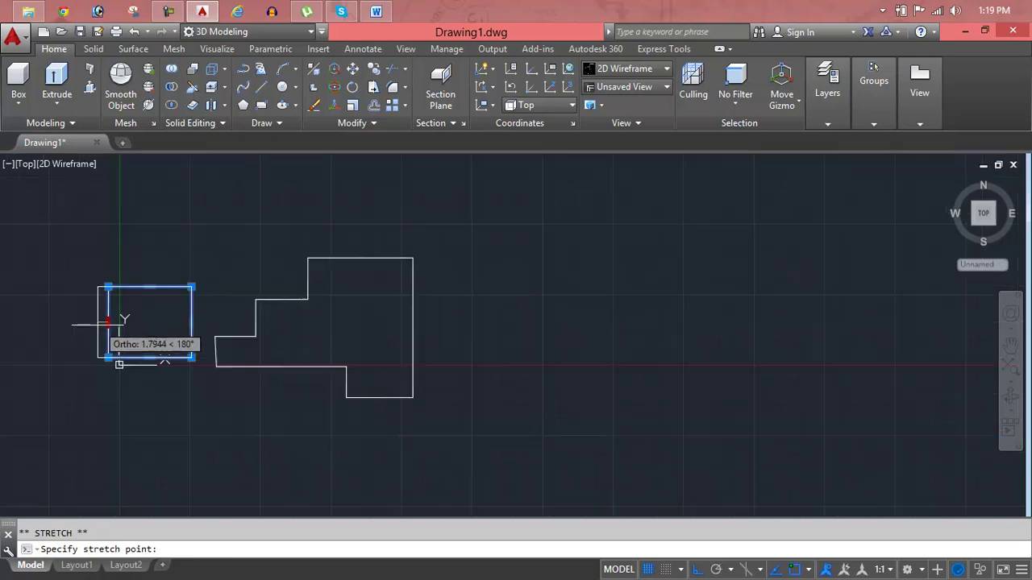
{"action": "left_click", "coordinate": [25, 317]}
{"action": "middle_click_drag", "start_coordinate": [153, 316], "coordinate": [476, 351]}
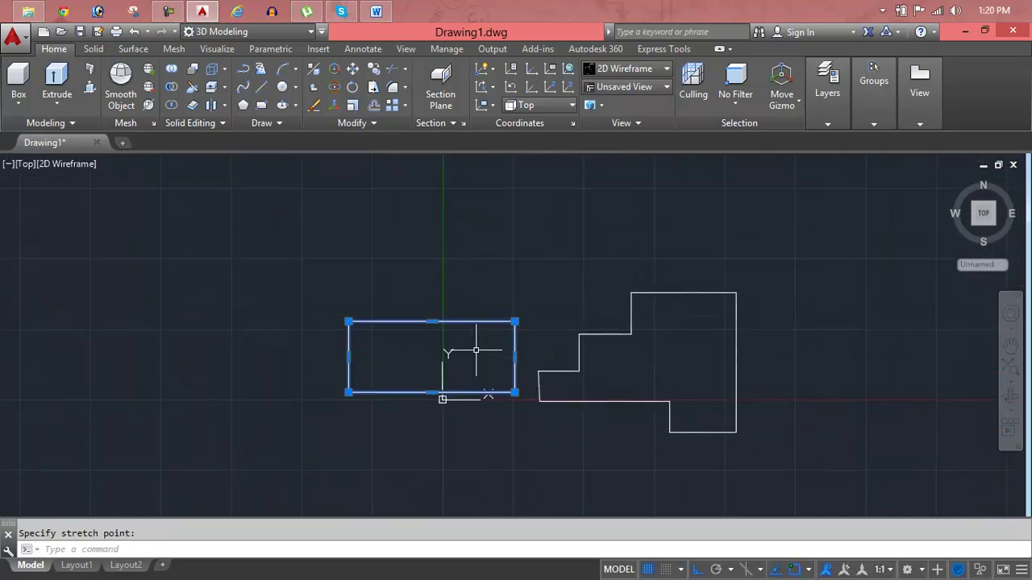
Open the UCS dialog with the UC command.
{"action": "type", "text": "uc"}
{"action": "key", "text": "Escape"}
{"action": "key", "text": "Return"}
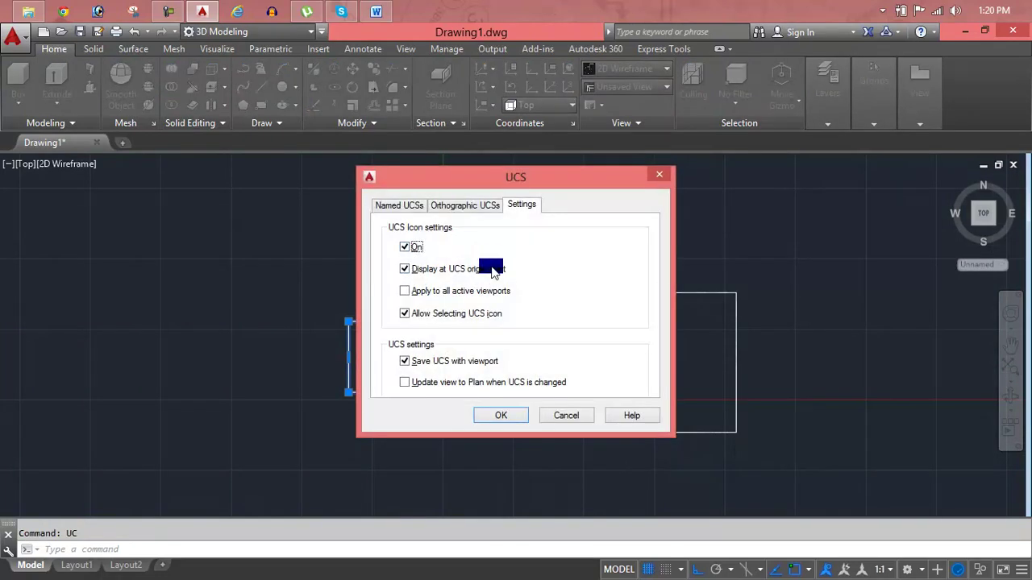
Apply the UCS icon settings and close the UCS dialog.
{"action": "key", "text": "Return"}
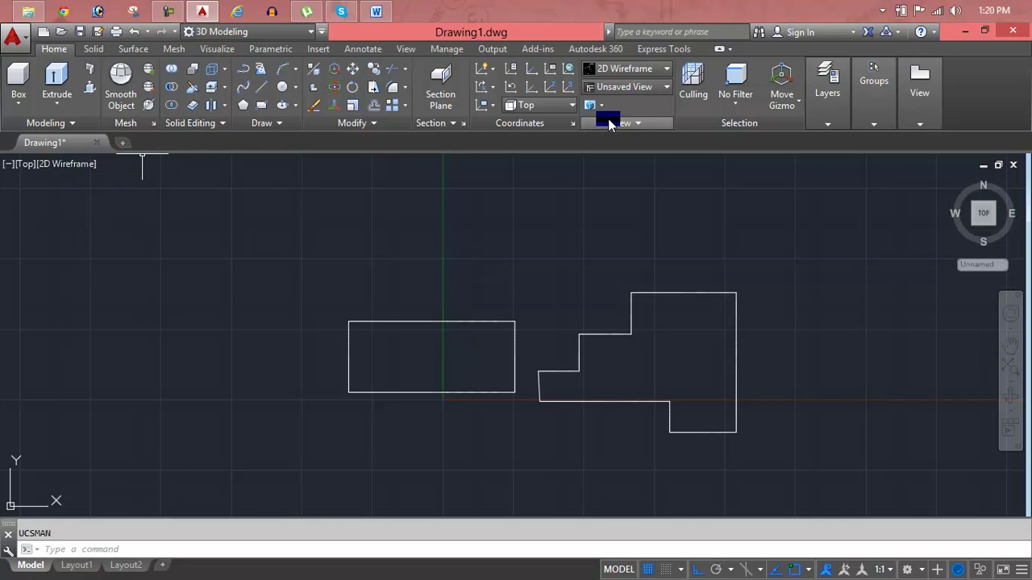
Set the UCS to World and switch to the ViewCube's Home 3D view.
{"action": "left_click", "coordinate": [540, 105]}
{"action": "left_click", "coordinate": [539, 119]}
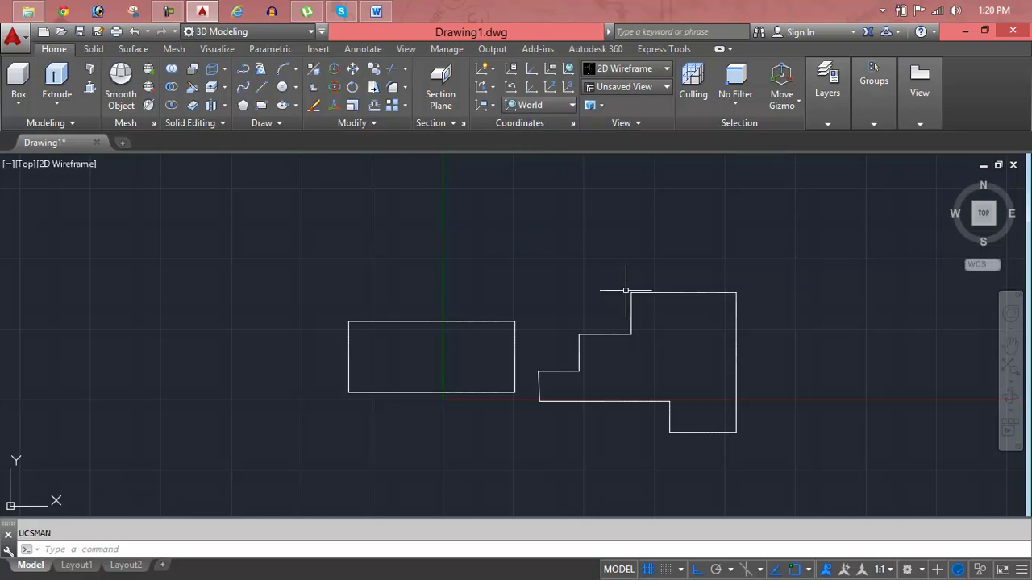
{"action": "mouse_move", "coordinate": [1000, 210]}
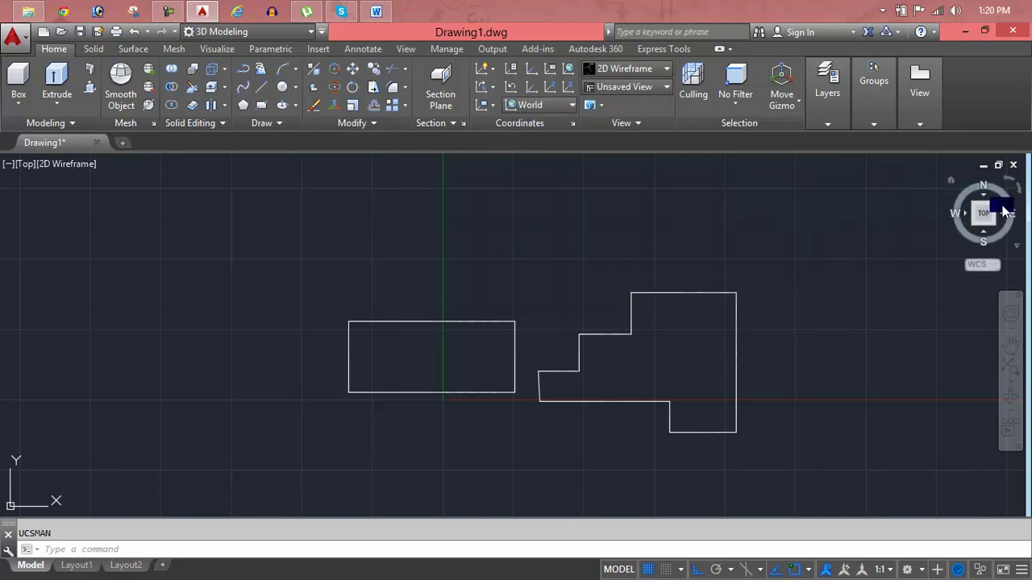
{"action": "left_click", "coordinate": [952, 179]}
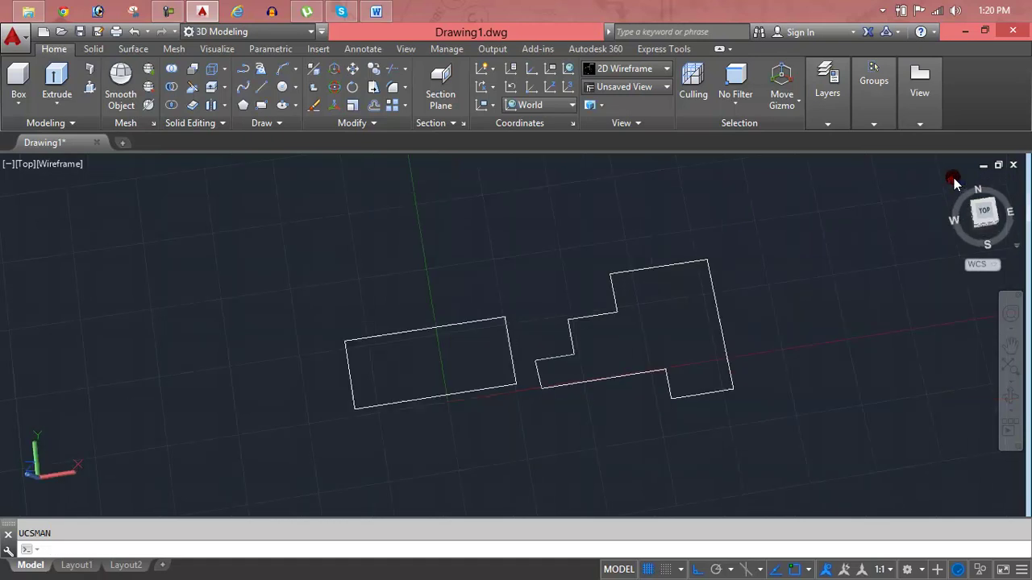
{"action": "middle_click_drag", "start_coordinate": [552, 330], "coordinate": [421, 300]}
{"action": "scroll", "coordinate": [421, 307], "scroll_direction": "up", "scroll_amount": 3}
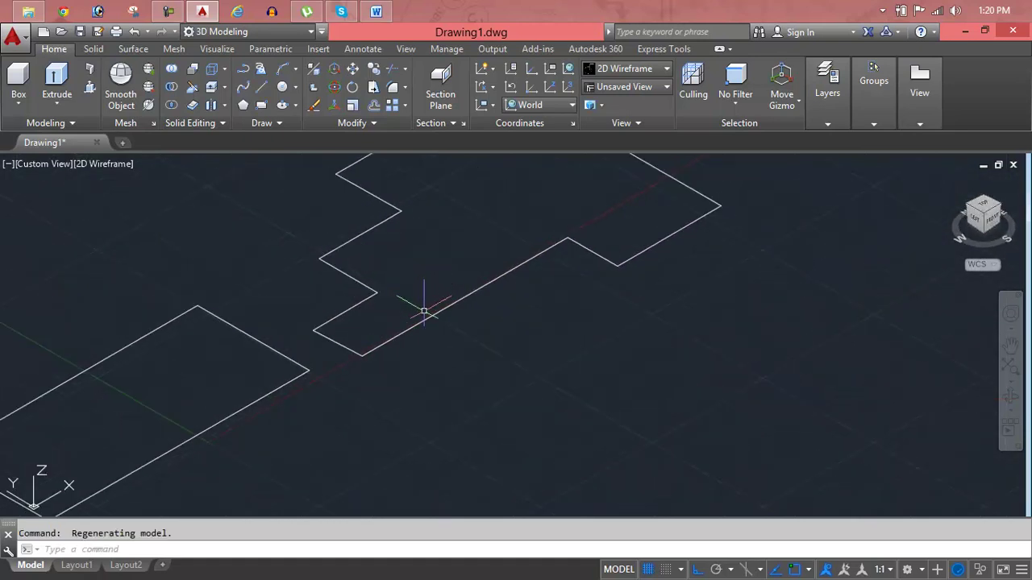
{"action": "left_click", "coordinate": [429, 317]}
{"action": "scroll", "coordinate": [430, 317], "scroll_direction": "down", "scroll_amount": 2}
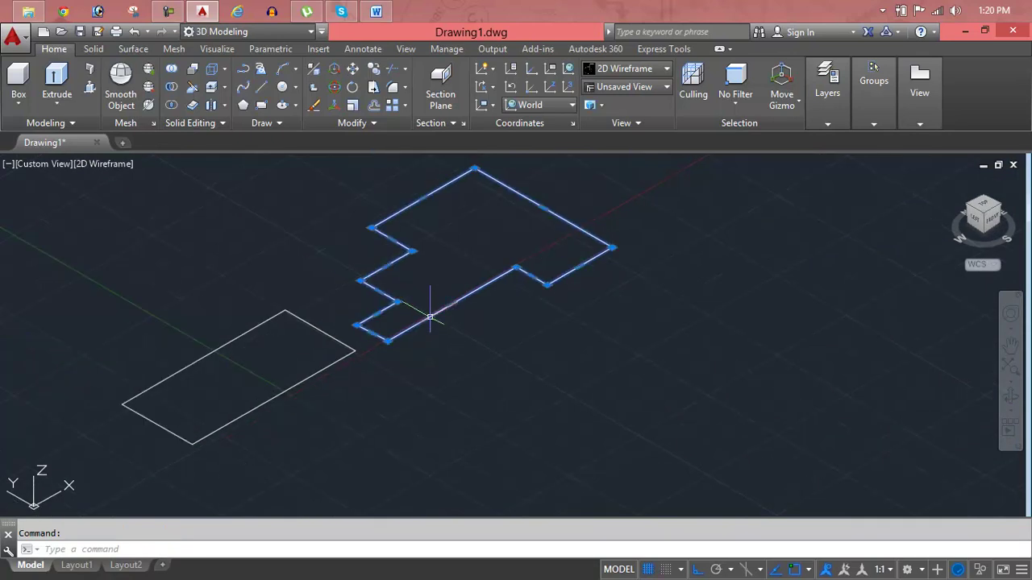
{"action": "double_click", "coordinate": [430, 317]}
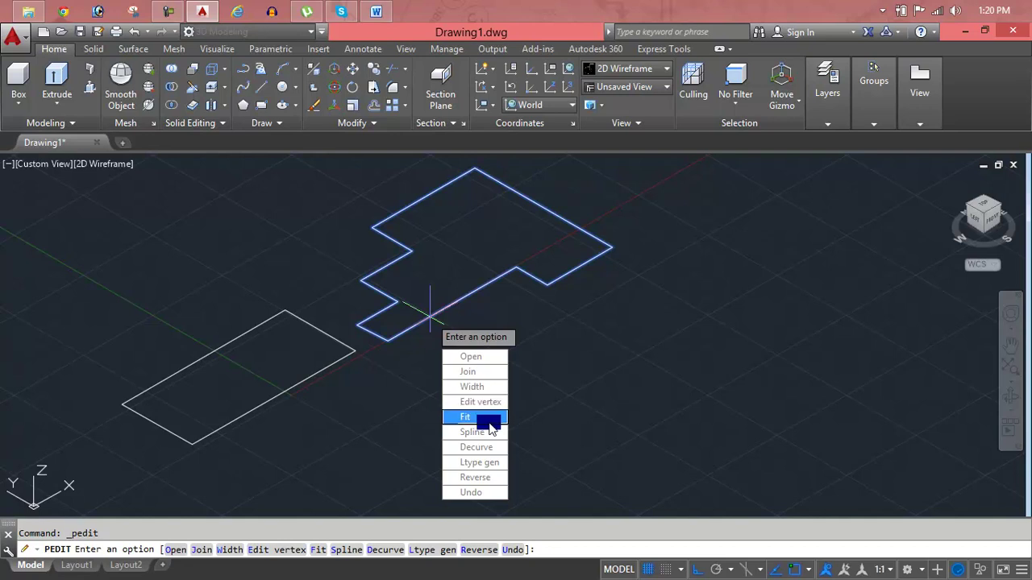
{"action": "left_click", "coordinate": [498, 484]}
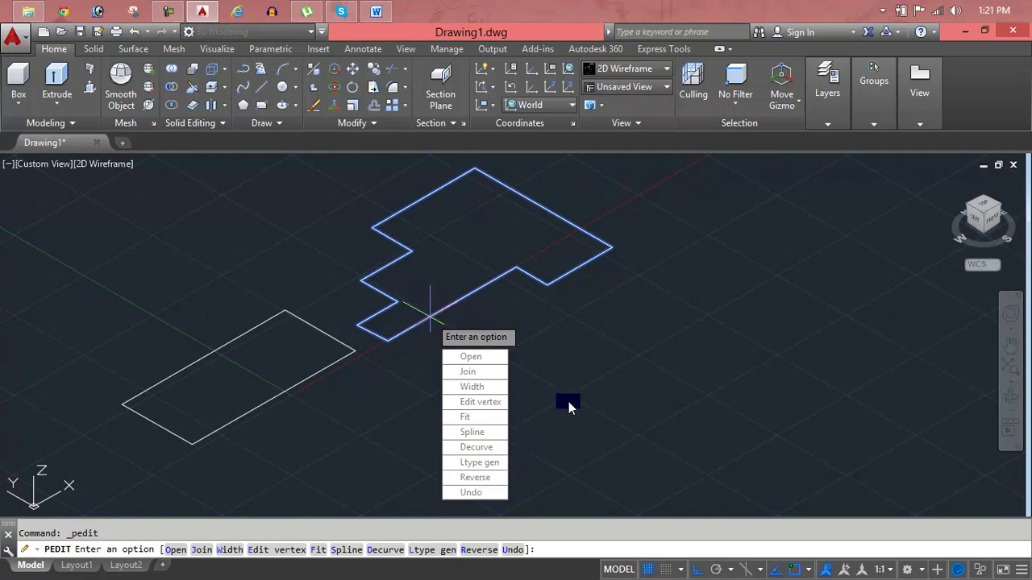
{"action": "key", "text": "Escape"}
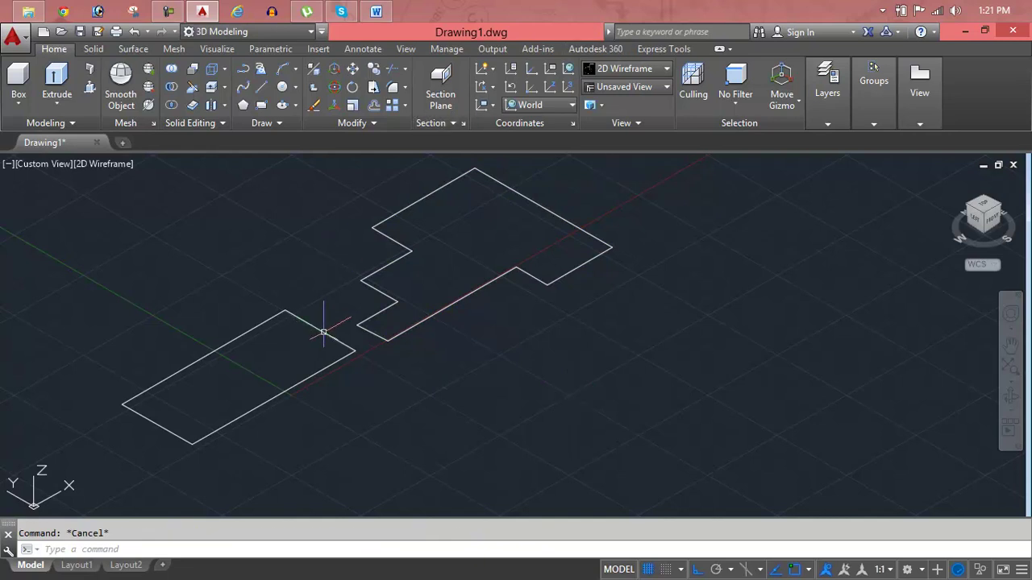
{"action": "left_click", "coordinate": [323, 333]}
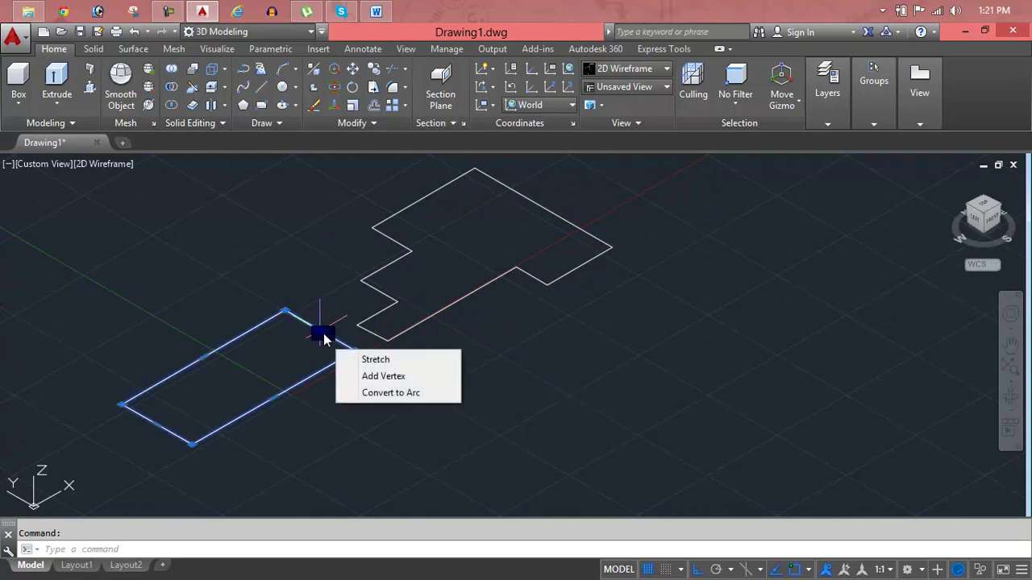
{"action": "left_click", "coordinate": [319, 331]}
{"action": "left_click", "coordinate": [320, 332]}
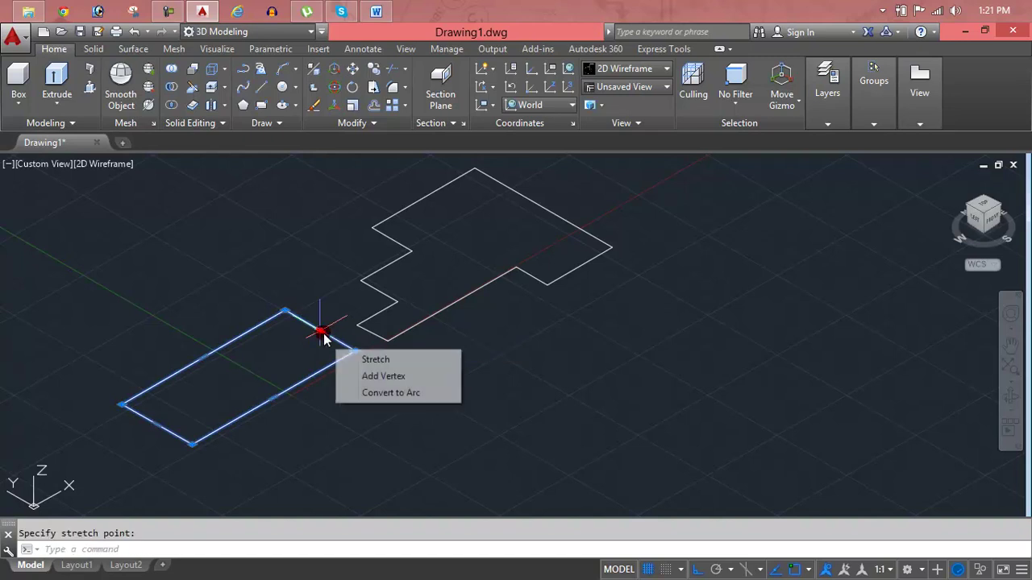
{"action": "double_click", "coordinate": [322, 335]}
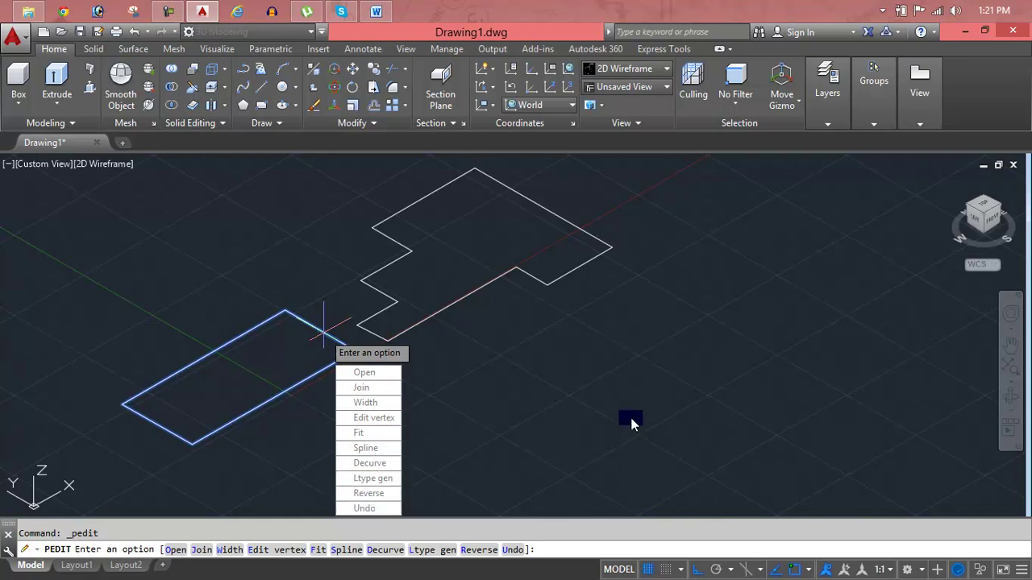
{"action": "key", "text": "Escape"}
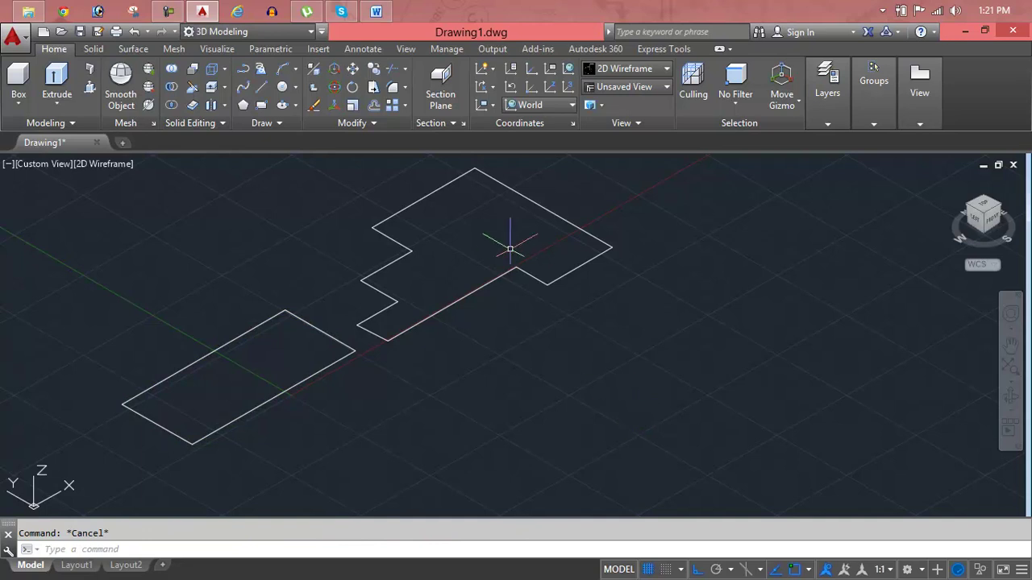
{"action": "left_click", "coordinate": [507, 272]}
Open the stepped polyline's Properties and set its Thickness to 0.8.
{"action": "right_click", "coordinate": [451, 194]}
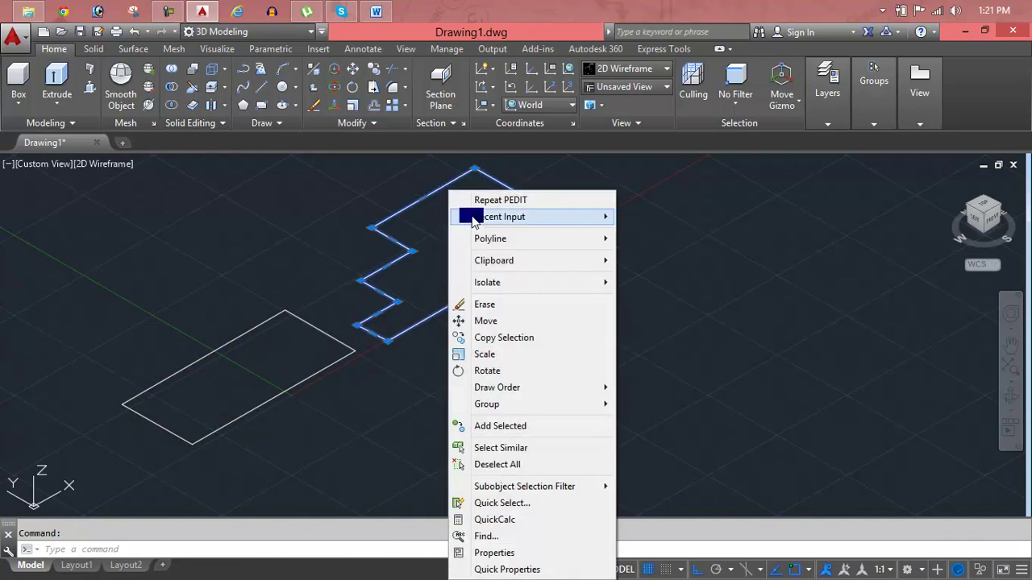
{"action": "left_click", "coordinate": [507, 554]}
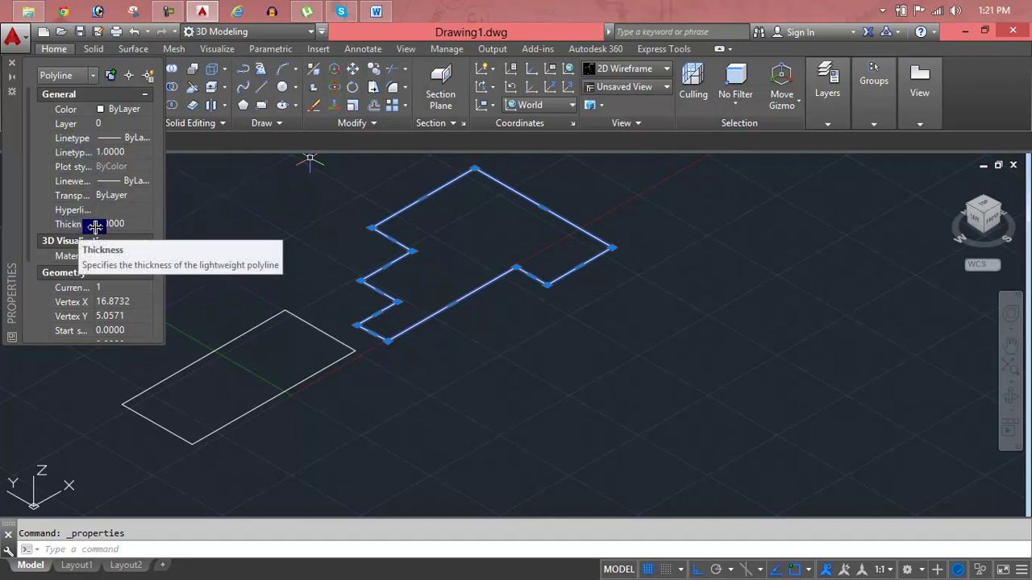
{"action": "left_click", "coordinate": [130, 224]}
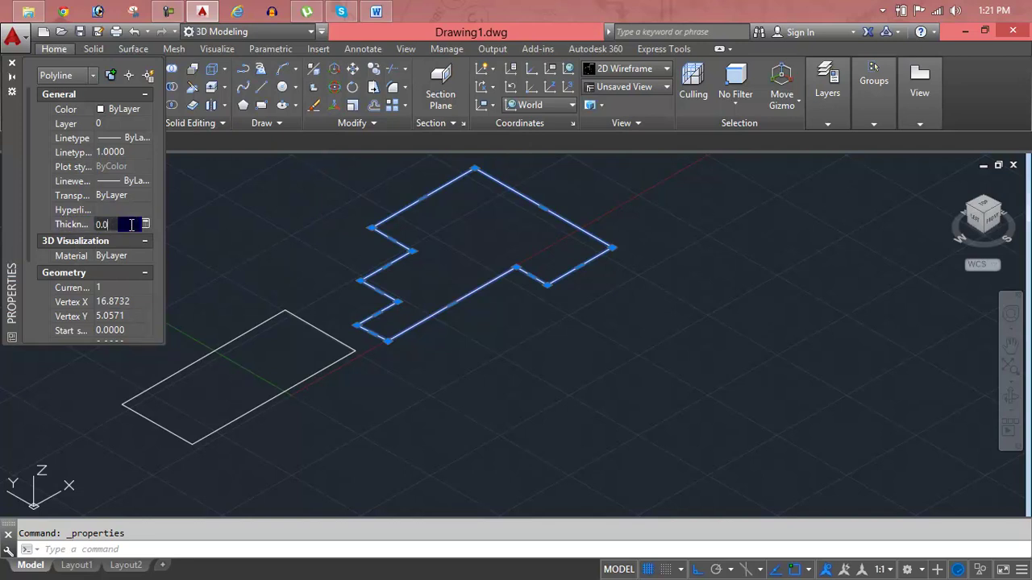
{"action": "type", "text": "8"}
{"action": "key", "text": "Return"}
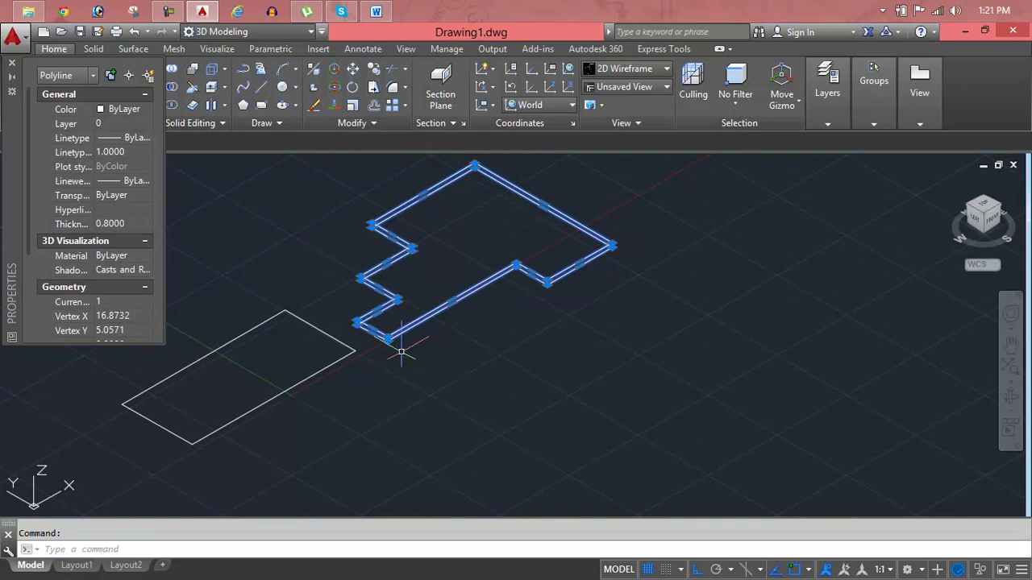
Change the thickness to 15, then to 8, and add the rectangle to the selection.
{"action": "left_click", "coordinate": [142, 227]}
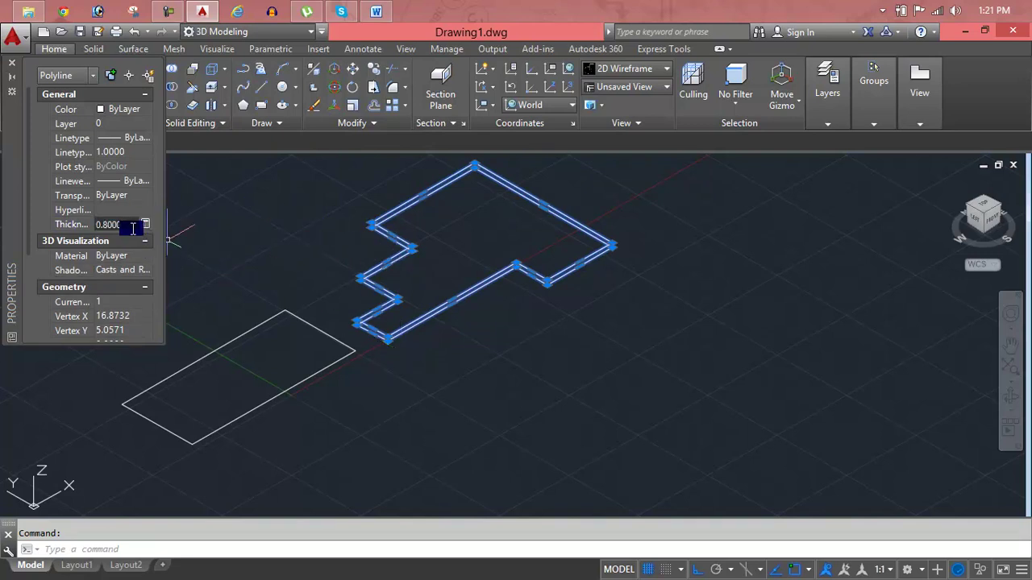
{"action": "left_click_drag", "start_coordinate": [127, 226], "coordinate": [101, 226]}
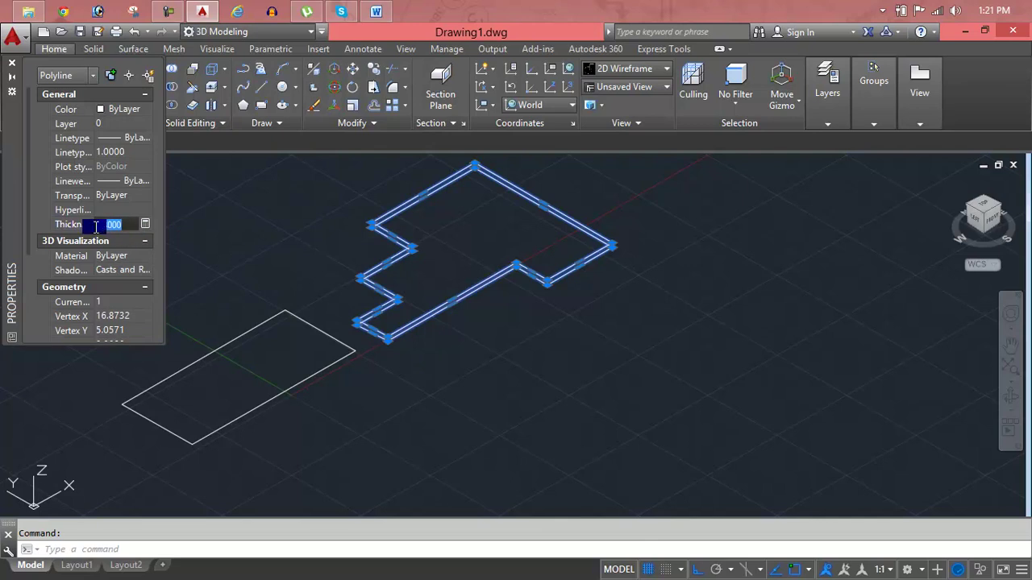
{"action": "type", "text": "15"}
{"action": "key", "text": "Return"}
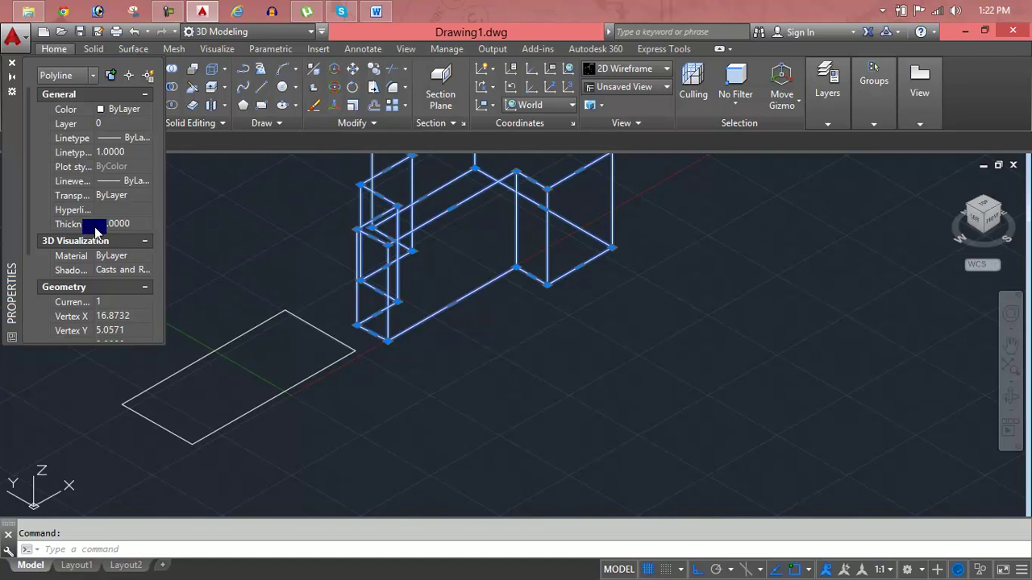
{"action": "left_click", "coordinate": [137, 224]}
{"action": "type", "text": "8"}
{"action": "key", "text": "Return"}
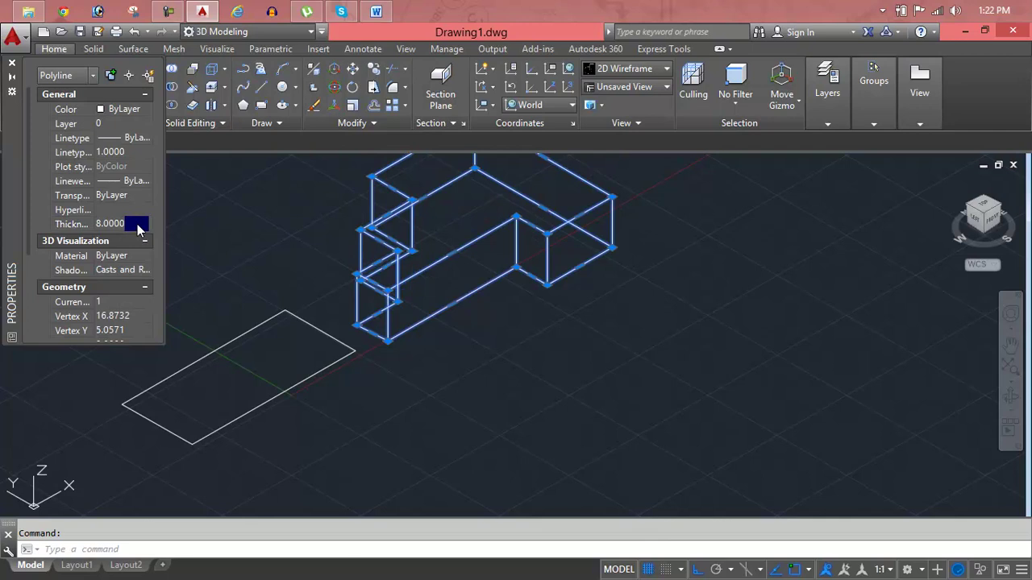
{"action": "left_click", "coordinate": [220, 347]}
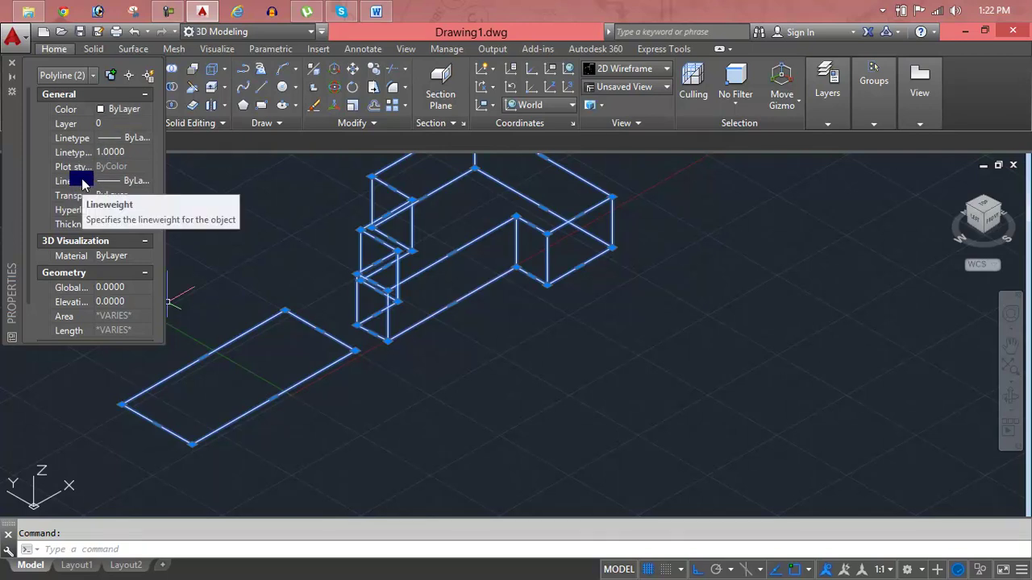
Give both selected polylines a Thickness of 8.
{"action": "left_click", "coordinate": [135, 224]}
{"action": "type", "text": "8"}
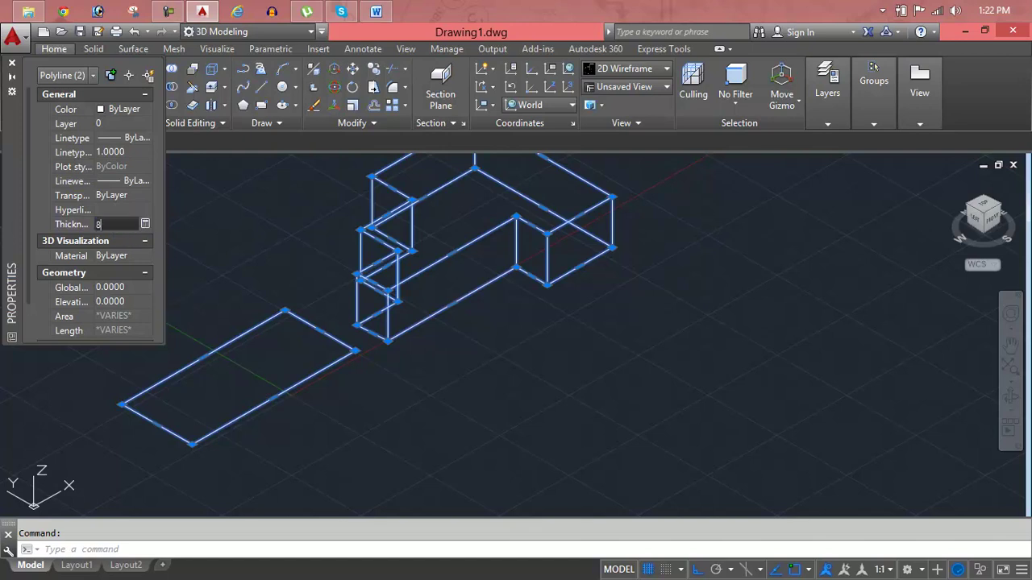
{"action": "key", "text": "Return"}
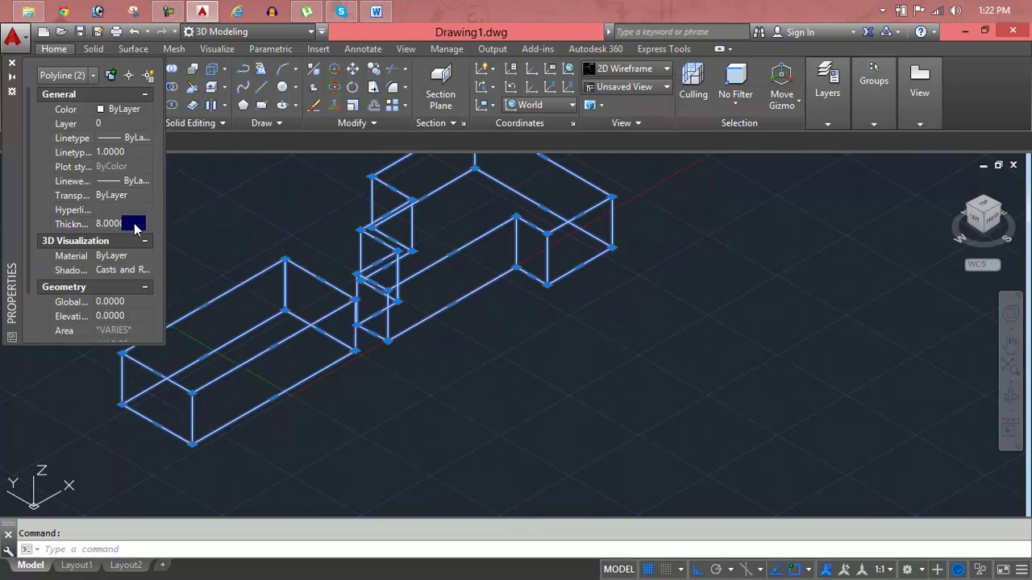
{"action": "left_click", "coordinate": [218, 244]}
{"action": "left_click", "coordinate": [171, 201]}
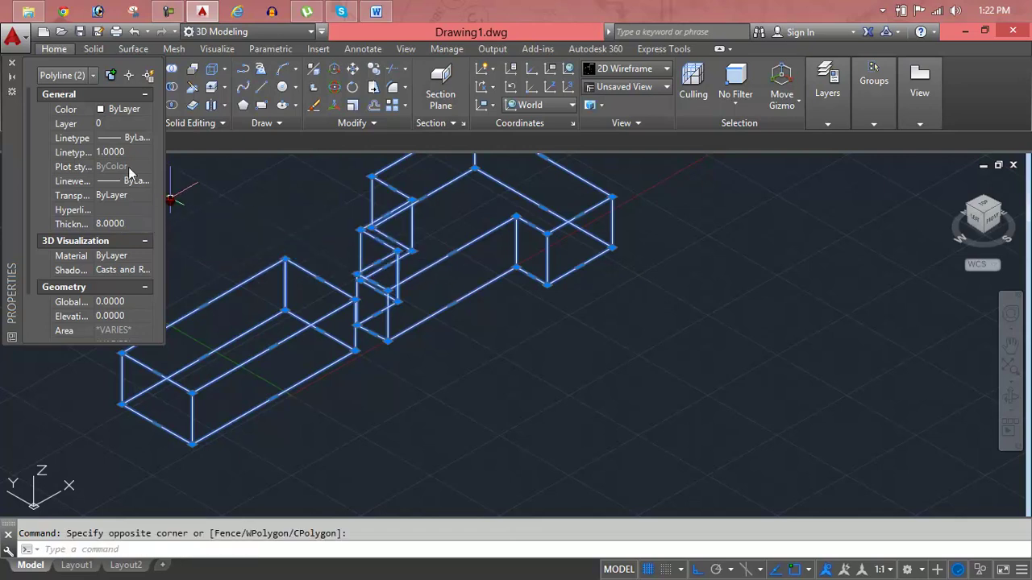
Close Properties and display the walls in the Shades of Gray visual style.
{"action": "left_click", "coordinate": [12, 63]}
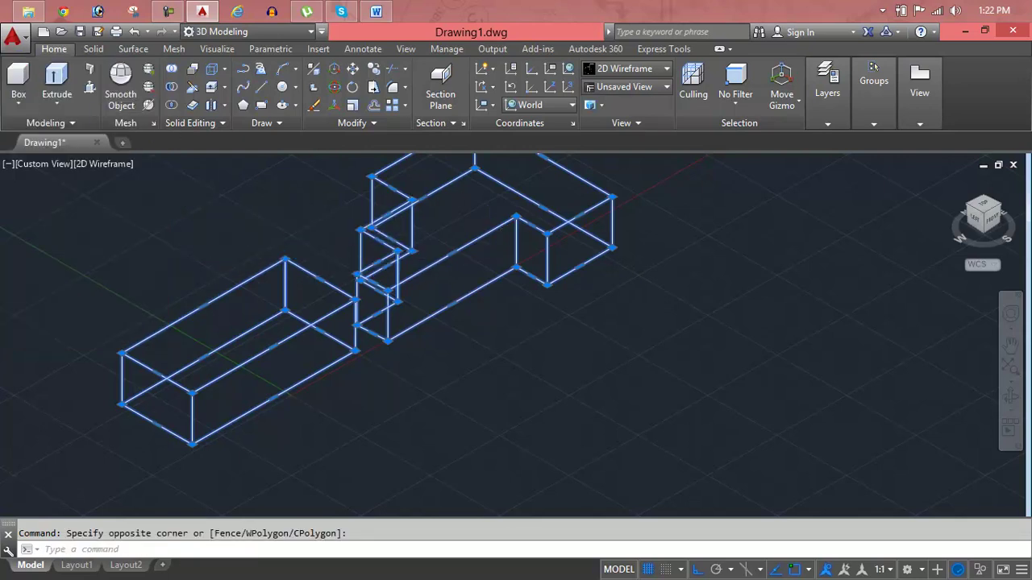
{"action": "scroll", "coordinate": [483, 227], "scroll_direction": "down", "scroll_amount": 1}
{"action": "middle_click_drag", "start_coordinate": [488, 233], "coordinate": [365, 277]}
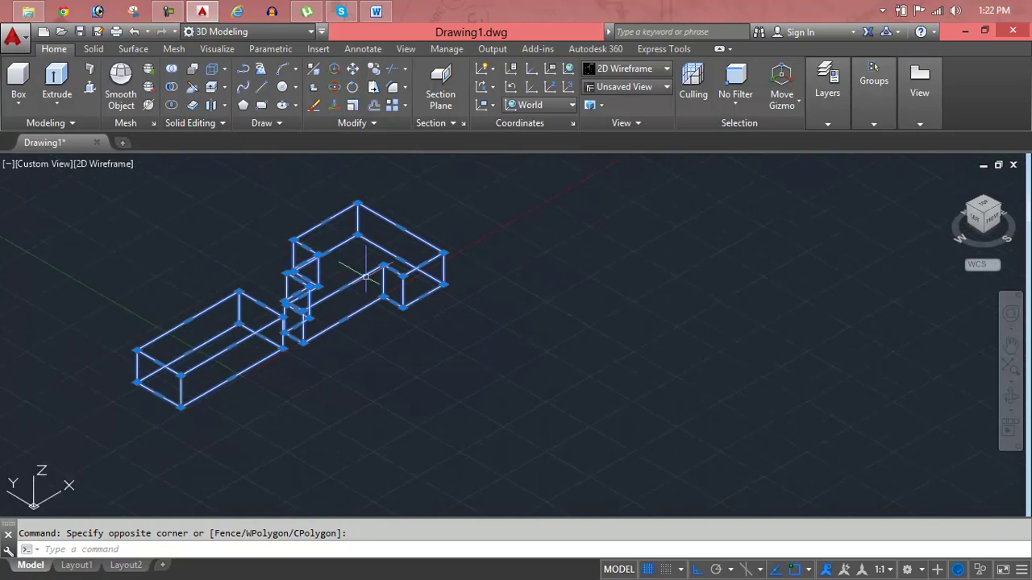
{"action": "left_click", "coordinate": [649, 69]}
{"action": "left_click", "coordinate": [741, 165]}
{"action": "middle_click_drag", "start_coordinate": [472, 308], "coordinate": [546, 313]}
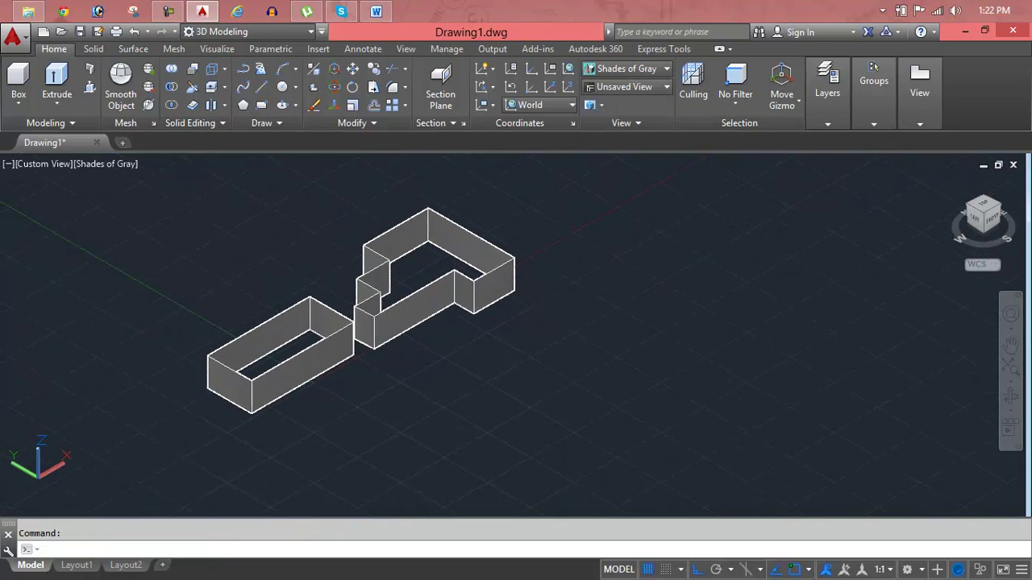
{"action": "scroll", "coordinate": [276, 299], "scroll_direction": "up", "scroll_amount": 5}
{"action": "scroll", "coordinate": [291, 335], "scroll_direction": "down", "scroll_amount": 5}
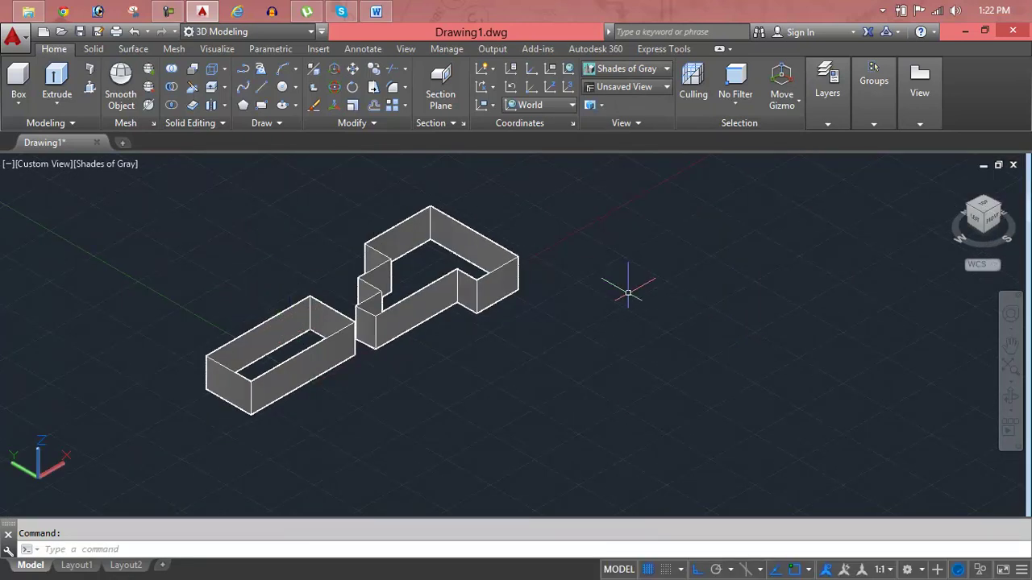
Convert the rectangular wall into a solid box with Convert to Solid.
{"action": "left_click", "coordinate": [184, 125]}
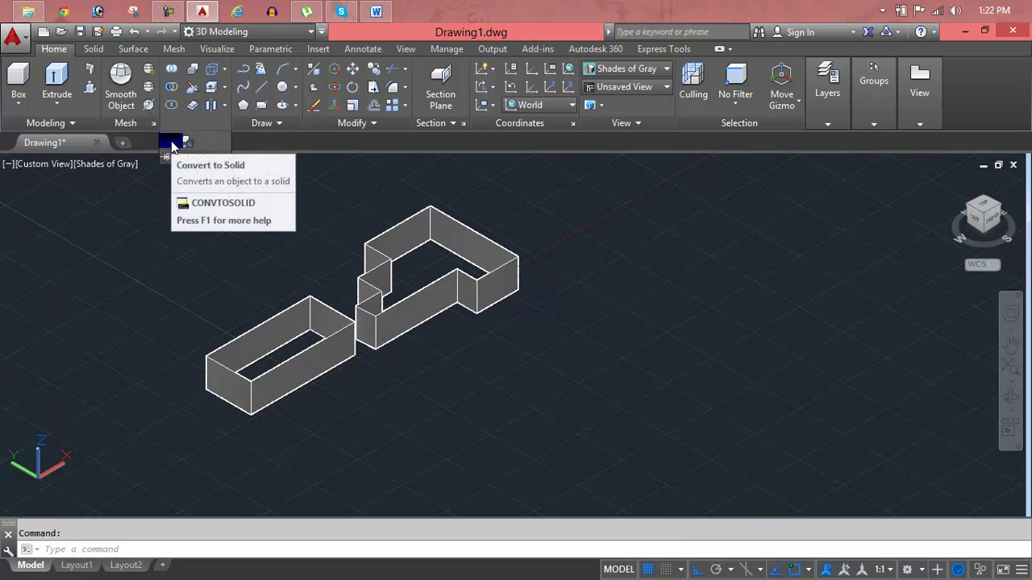
{"action": "left_click", "coordinate": [172, 146]}
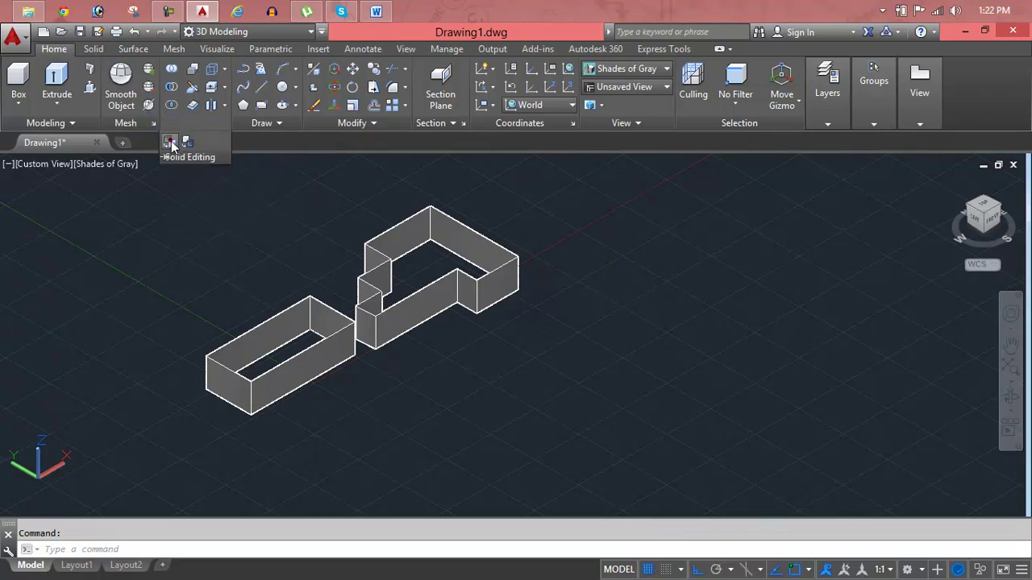
{"action": "left_click", "coordinate": [298, 311]}
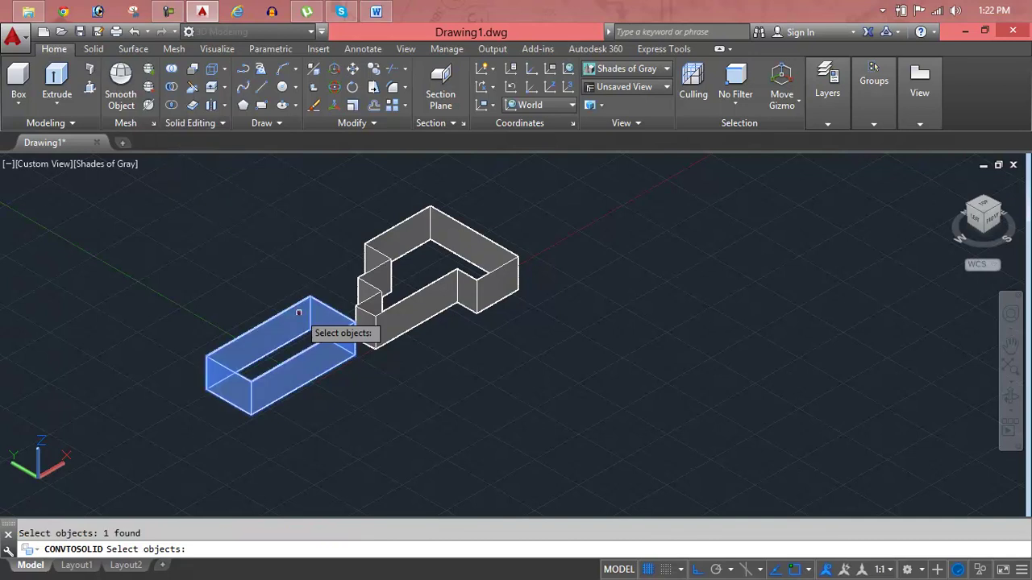
{"action": "key", "text": "Return"}
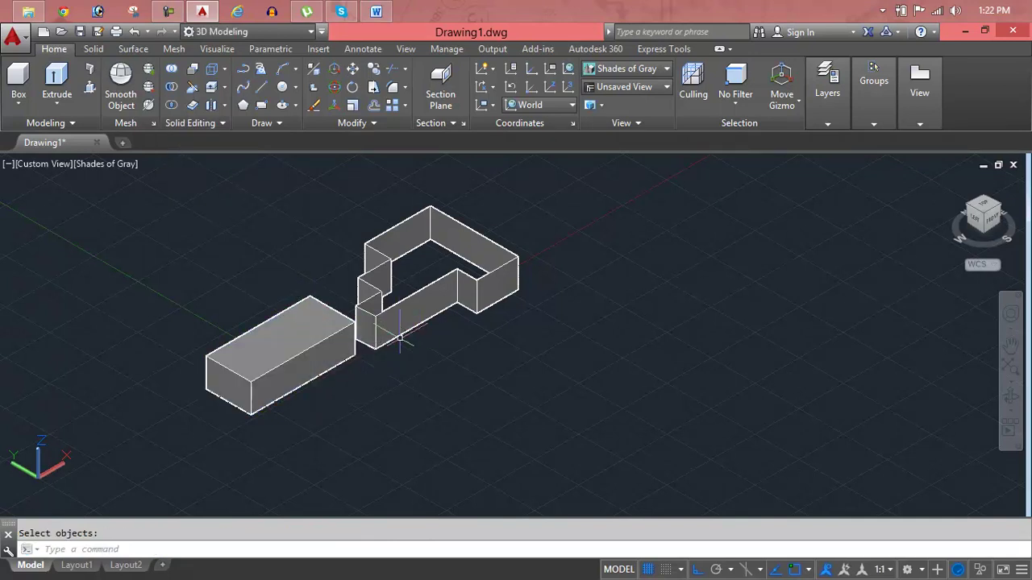
{"action": "middle_click_drag", "start_coordinate": [266, 391], "coordinate": [240, 426]}
{"action": "key", "text": "Escape"}
{"action": "scroll", "coordinate": [234, 387], "scroll_direction": "up", "scroll_amount": 2}
{"action": "scroll", "coordinate": [233, 387], "scroll_direction": "up", "scroll_amount": 3}
{"action": "scroll", "coordinate": [233, 387], "scroll_direction": "down", "scroll_amount": 3}
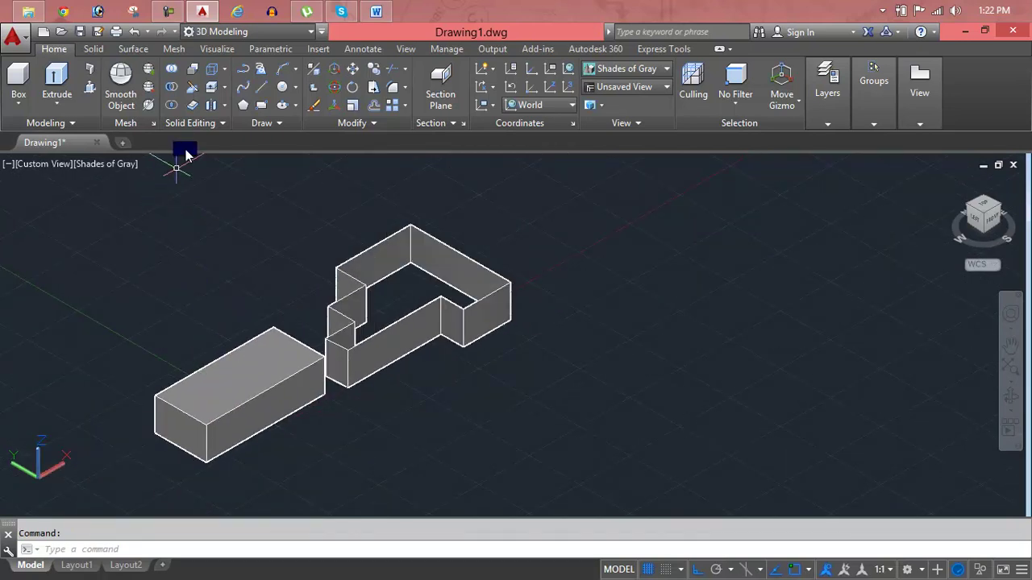
Convert the L-shaped wall into a solid with Convert to Solid.
{"action": "left_click_drag", "start_coordinate": [187, 123], "coordinate": [161, 141]}
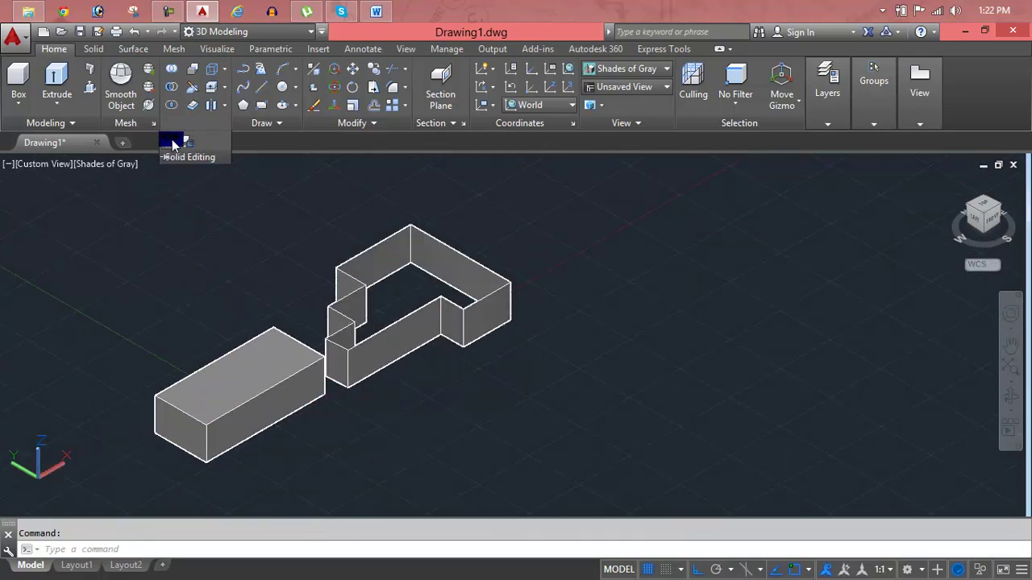
{"action": "left_click", "coordinate": [170, 143]}
{"action": "left_click", "coordinate": [398, 259]}
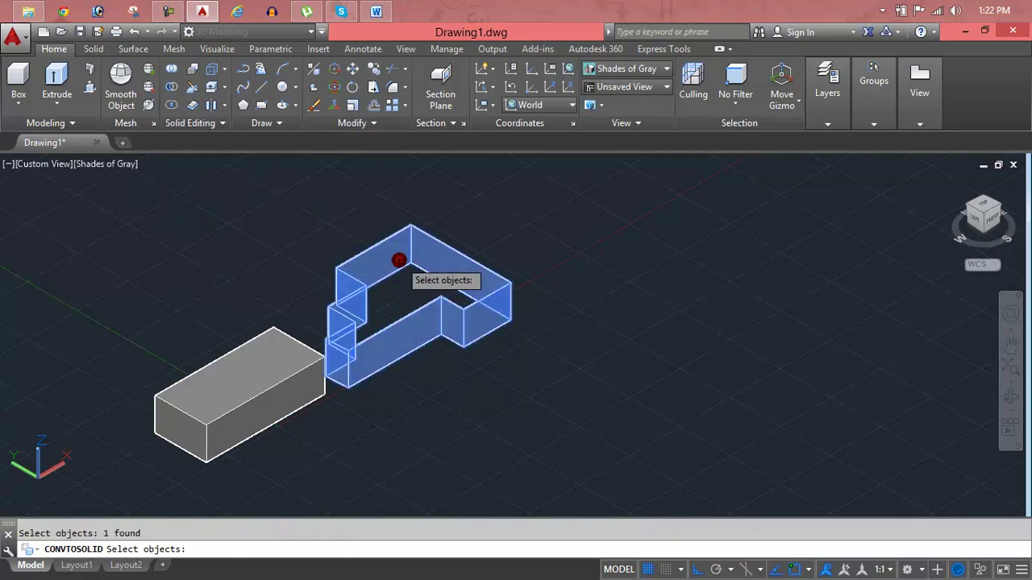
{"action": "key", "text": "Return"}
{"action": "middle_click_drag", "start_coordinate": [398, 260], "coordinate": [377, 306]}
{"action": "scroll", "coordinate": [377, 306], "scroll_direction": "up", "scroll_amount": 3}
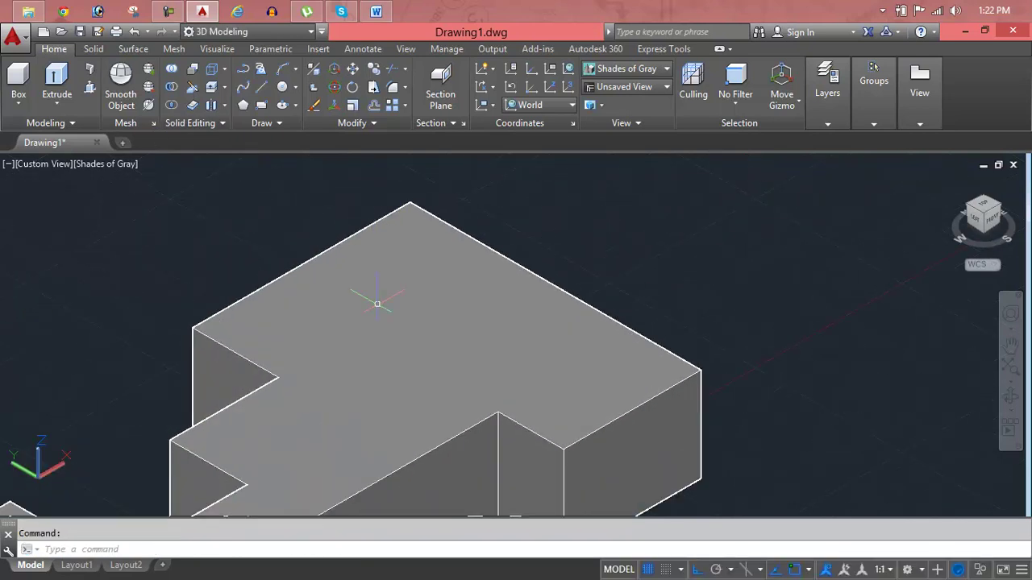
{"action": "scroll", "coordinate": [376, 304], "scroll_direction": "up", "scroll_amount": 2}
{"action": "scroll", "coordinate": [377, 304], "scroll_direction": "down", "scroll_amount": 4}
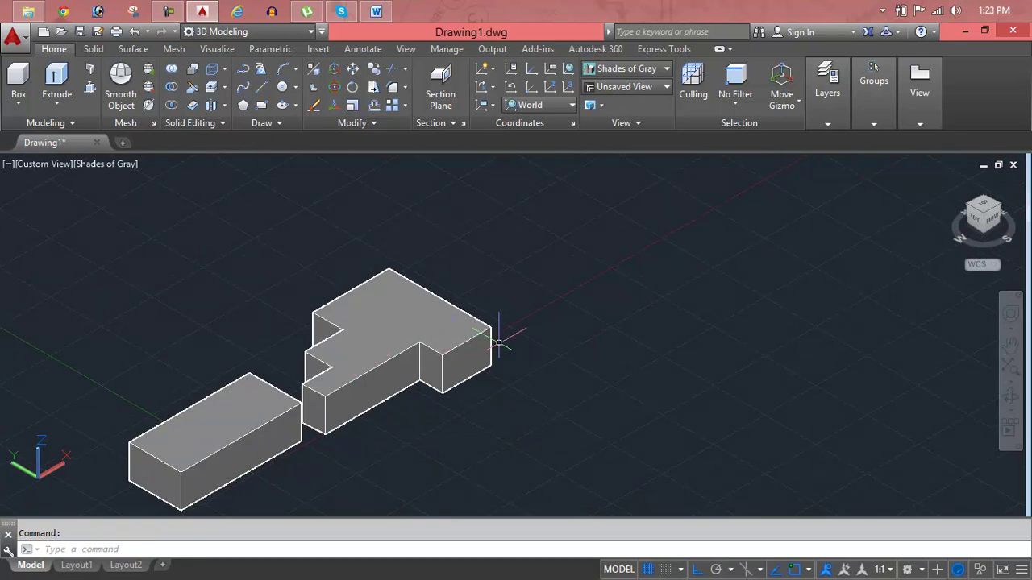
{"action": "mouse_move", "coordinate": [447, 377]}
{"action": "middle_mouse_down", "text": "shift"}
{"action": "mouse_move", "coordinate": [433, 384]}
{"action": "mouse_move", "coordinate": [459, 301]}
{"action": "mouse_move", "coordinate": [525, 228]}
{"action": "mouse_move", "coordinate": [621, 184]}
{"action": "mouse_move", "coordinate": [589, 368]}
{"action": "mouse_move", "coordinate": [539, 414]}
{"action": "mouse_move", "coordinate": [330, 406]}
{"action": "mouse_move", "coordinate": [376, 420]}
{"action": "mouse_move", "coordinate": [383, 392]}
{"action": "middle_mouse_up", "text": "shift"}
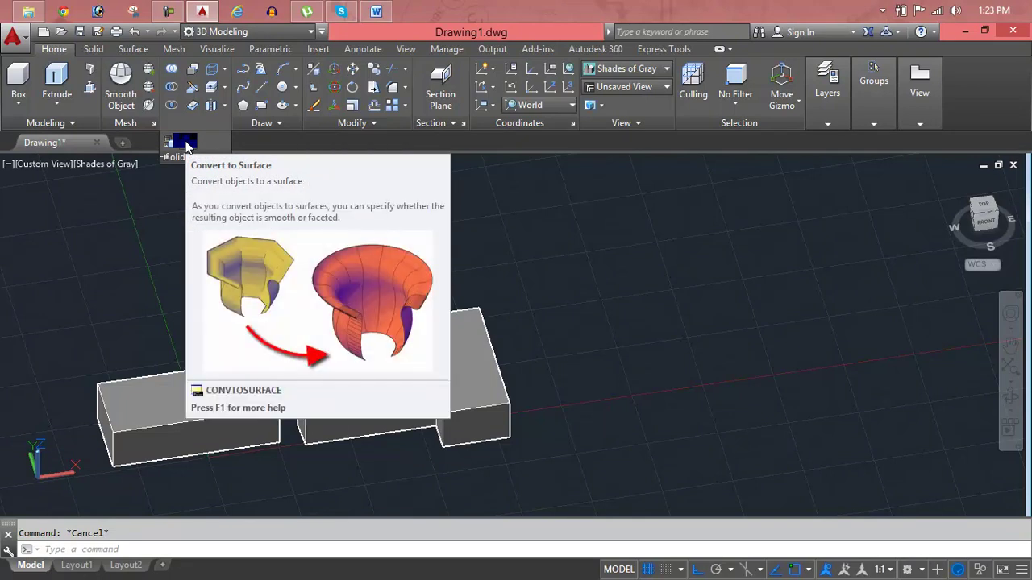
{"action": "scroll", "coordinate": [346, 231], "scroll_direction": "down", "scroll_amount": 2}
{"action": "middle_click_drag", "start_coordinate": [346, 230], "coordinate": [131, 271]}
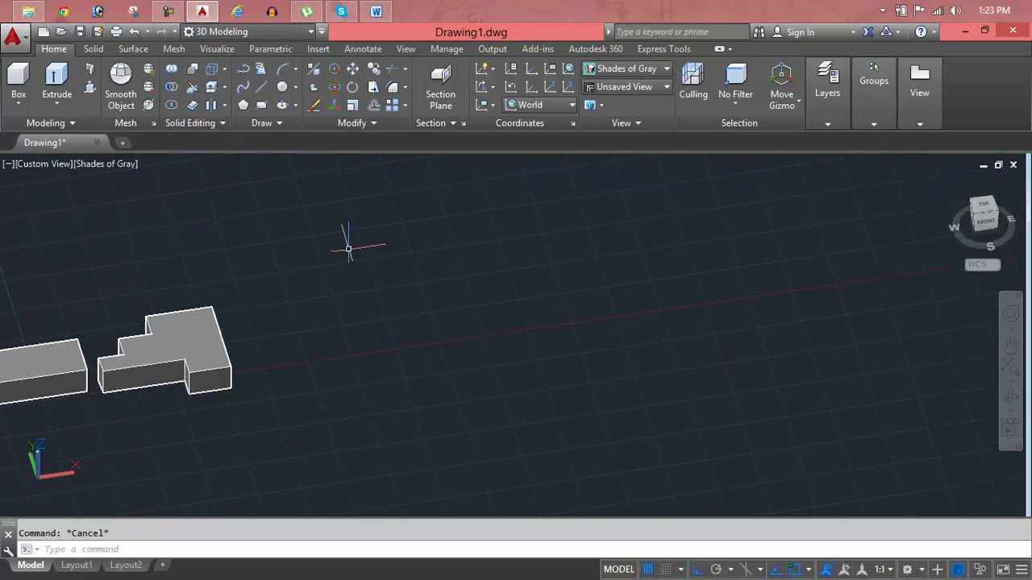
Start a new polyline with PL and place the first outline corners beside the solids.
{"action": "middle_click_drag", "start_coordinate": [149, 356], "coordinate": [224, 361]}
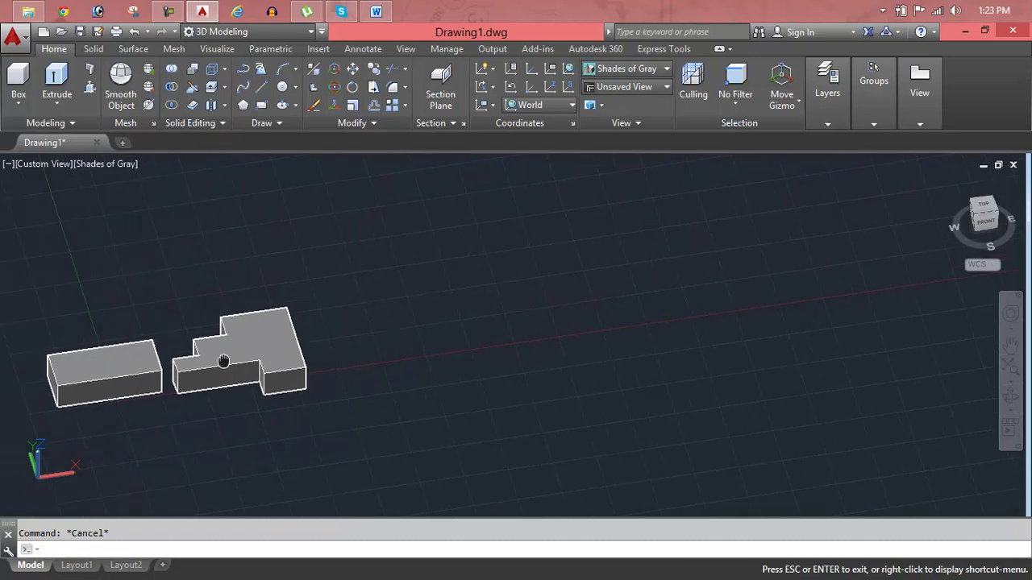
{"action": "type", "text": "pl"}
{"action": "key", "text": "Return"}
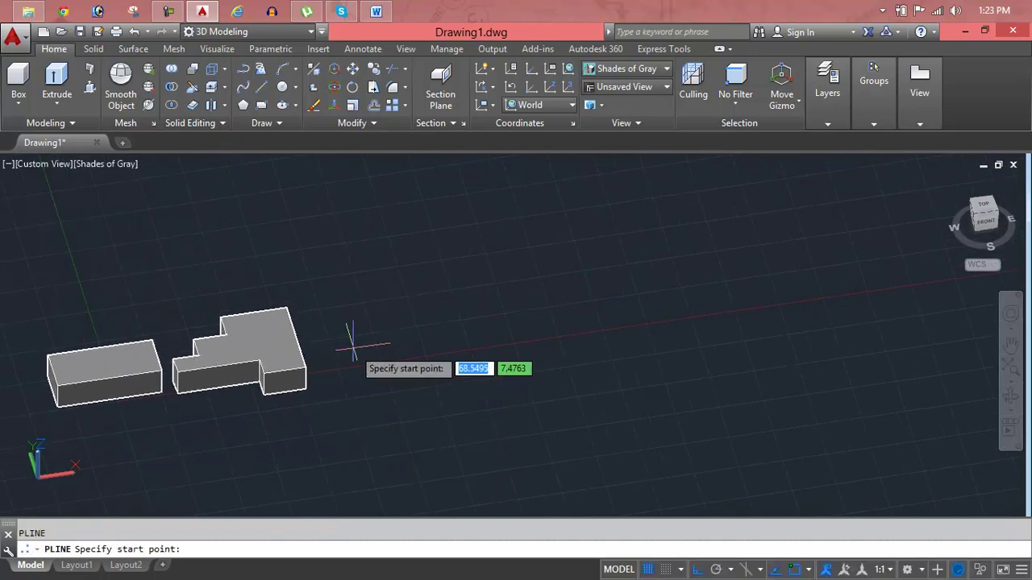
{"action": "left_click", "coordinate": [366, 337]}
{"action": "left_click", "coordinate": [513, 317]}
{"action": "left_click", "coordinate": [490, 239]}
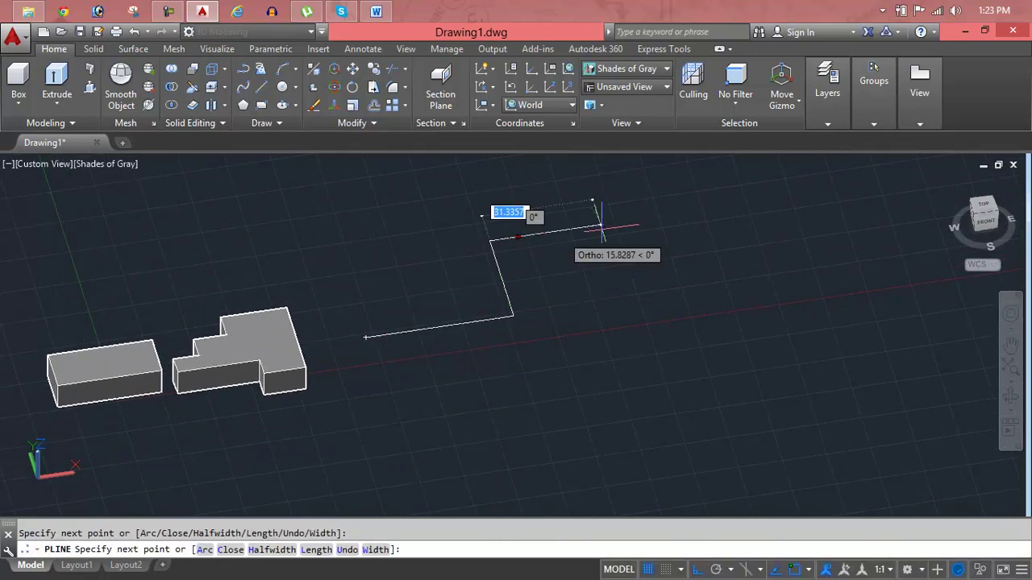
{"action": "left_click", "coordinate": [714, 215]}
{"action": "left_click", "coordinate": [749, 426]}
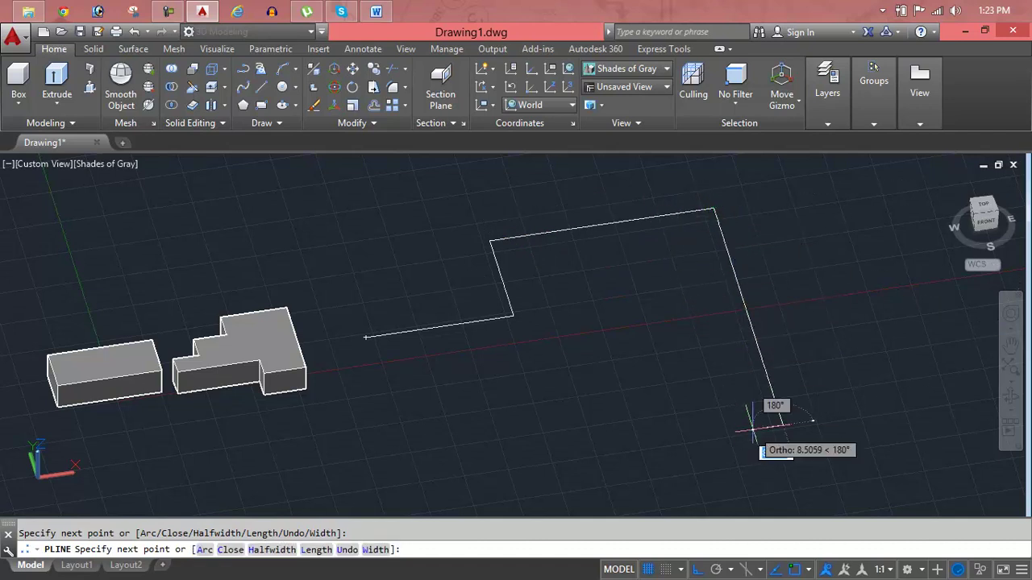
Add the lower-right corner, bottom edge and notch corners, then close the outline with C.
{"action": "middle_click_drag", "start_coordinate": [751, 434], "coordinate": [722, 314]}
{"action": "key", "text": "Escape"}
{"action": "left_click", "coordinate": [786, 413]}
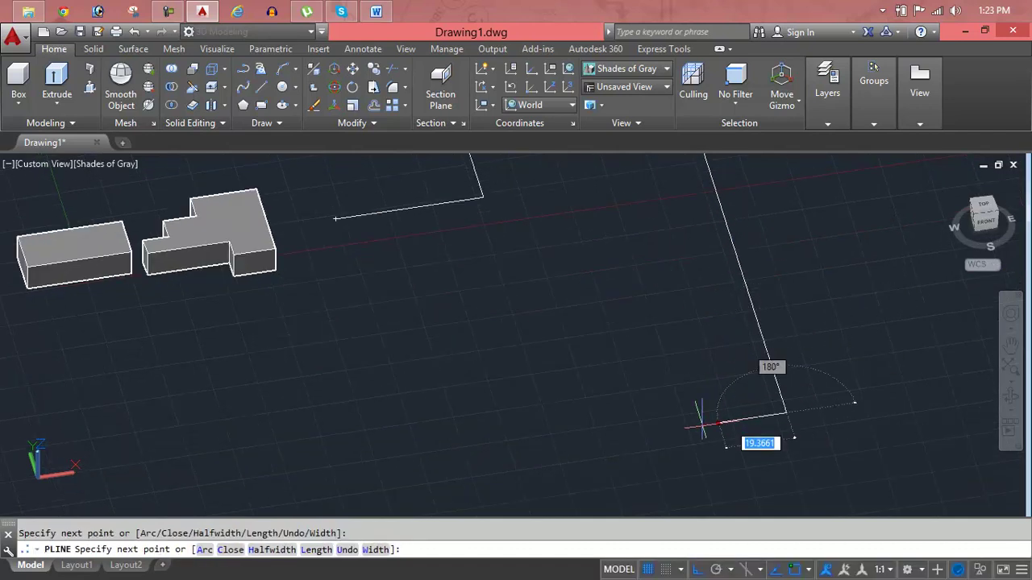
{"action": "left_click", "coordinate": [516, 451]}
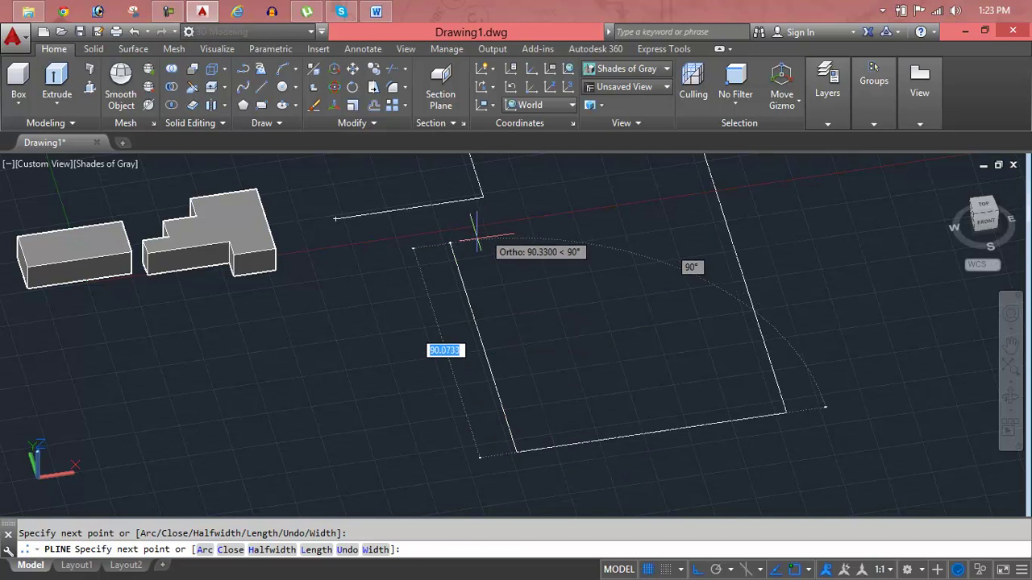
{"action": "left_click", "coordinate": [463, 288]}
{"action": "left_click", "coordinate": [378, 300]}
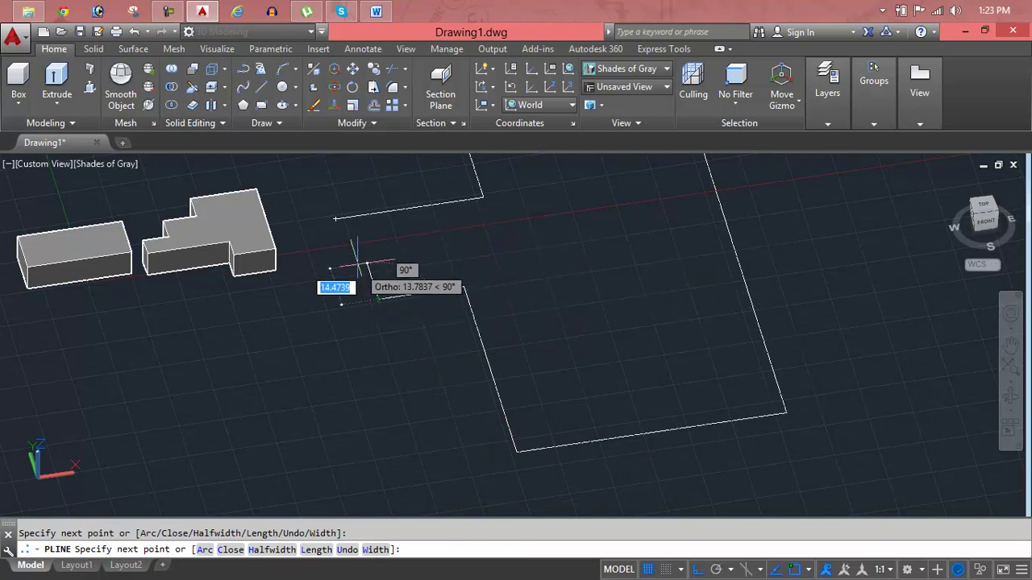
{"action": "type", "text": "c"}
{"action": "key", "text": "Return"}
Select the new closed outline and expand the Solid Editing panel.
{"action": "scroll", "coordinate": [357, 260], "scroll_direction": "down", "scroll_amount": 4}
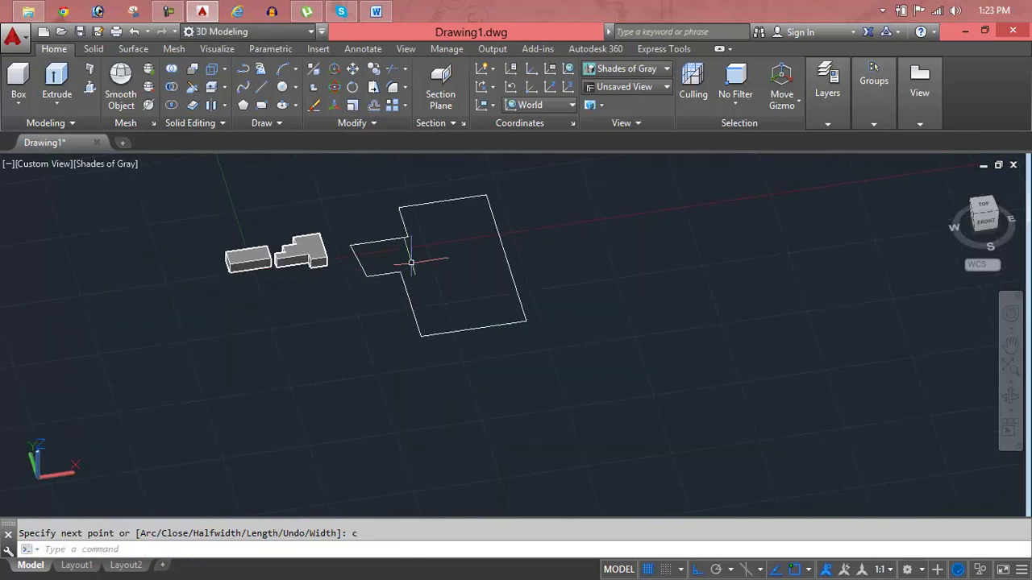
{"action": "middle_click_drag", "start_coordinate": [409, 207], "coordinate": [345, 331]}
{"action": "key", "text": "Escape"}
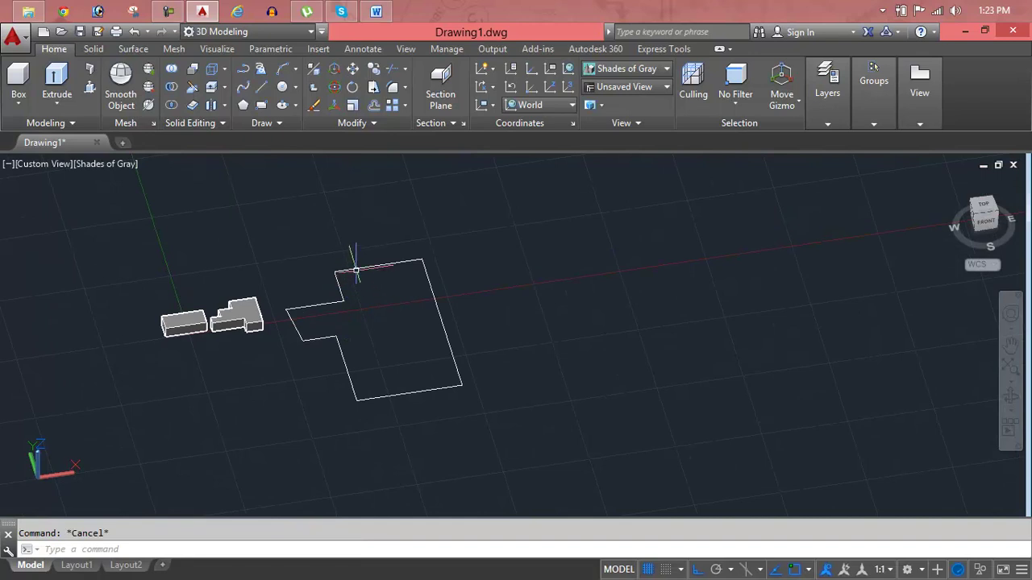
{"action": "left_click", "coordinate": [355, 270]}
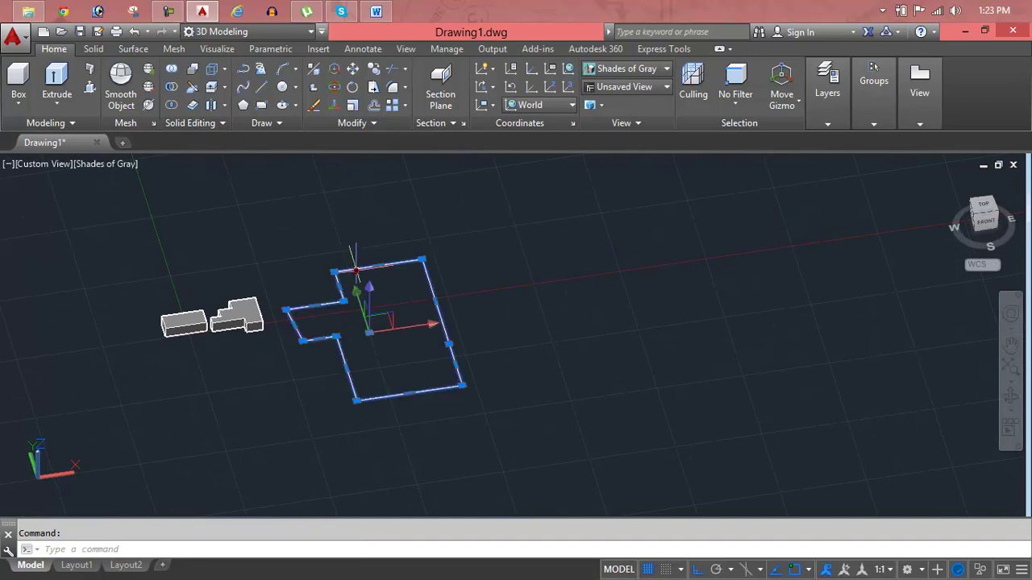
{"action": "left_click", "coordinate": [188, 122]}
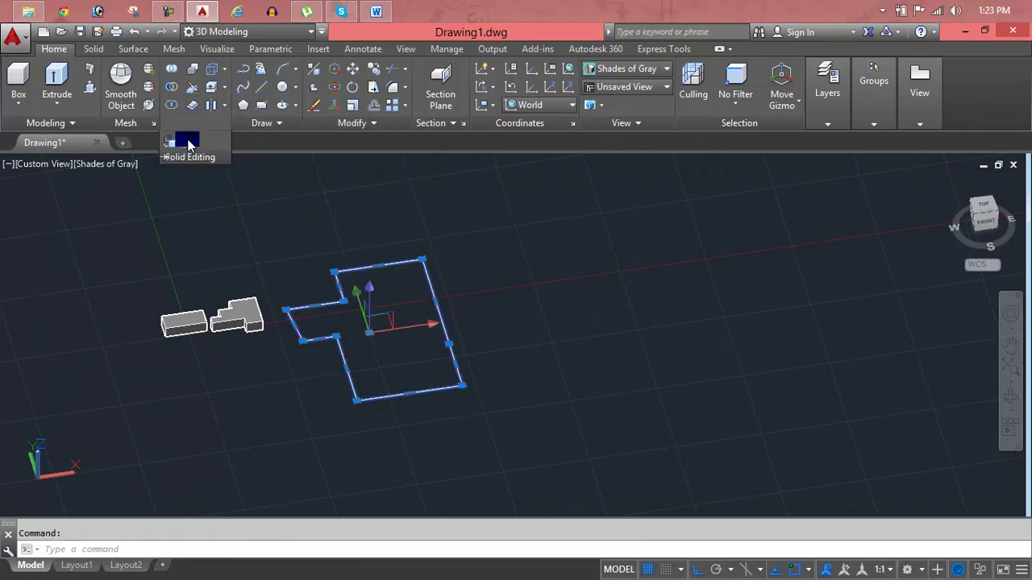
Convert the stepped outline to a planar surface with Convert to Surface, then inspect and select it.
{"action": "left_click", "coordinate": [188, 143]}
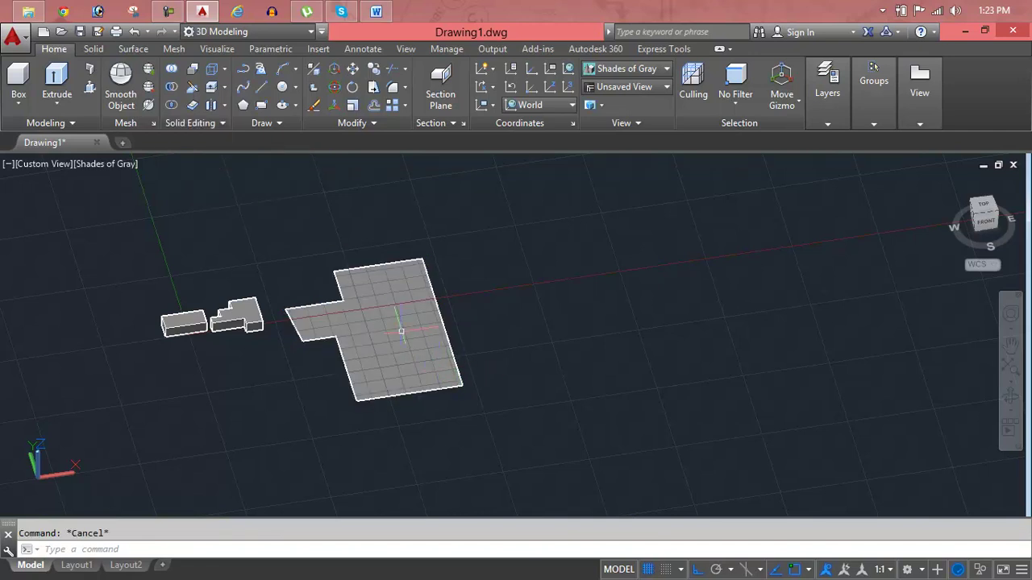
{"action": "scroll", "coordinate": [401, 330], "scroll_direction": "up", "scroll_amount": 2}
{"action": "scroll", "coordinate": [400, 331], "scroll_direction": "up", "scroll_amount": 3}
{"action": "scroll", "coordinate": [401, 330], "scroll_direction": "up", "scroll_amount": 1}
{"action": "scroll", "coordinate": [401, 330], "scroll_direction": "down", "scroll_amount": 7}
{"action": "middle_click_drag", "start_coordinate": [400, 330], "coordinate": [420, 337], "text": "shift"}
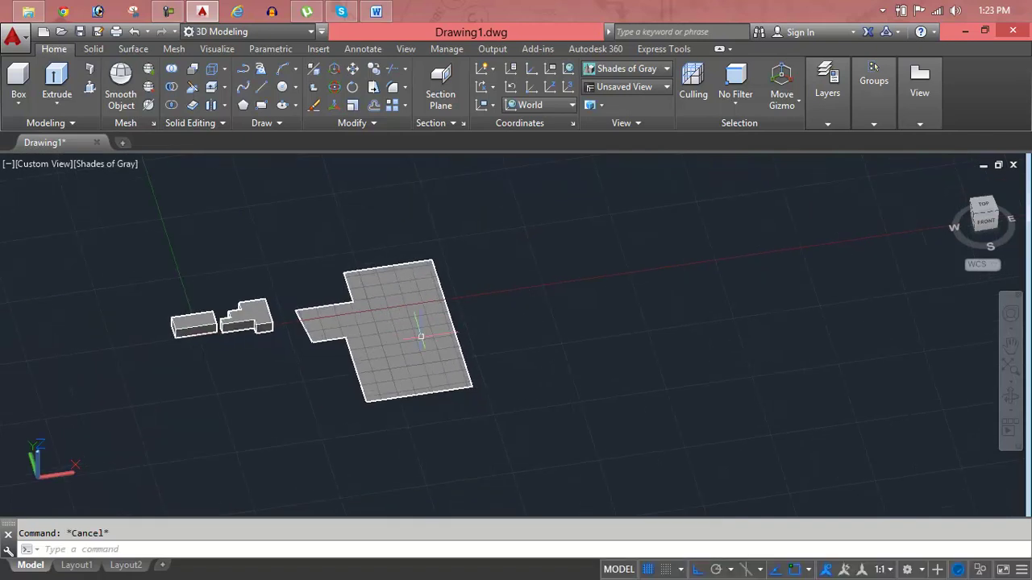
{"action": "scroll", "coordinate": [420, 337], "scroll_direction": "up", "scroll_amount": 4}
{"action": "scroll", "coordinate": [402, 341], "scroll_direction": "up", "scroll_amount": 2}
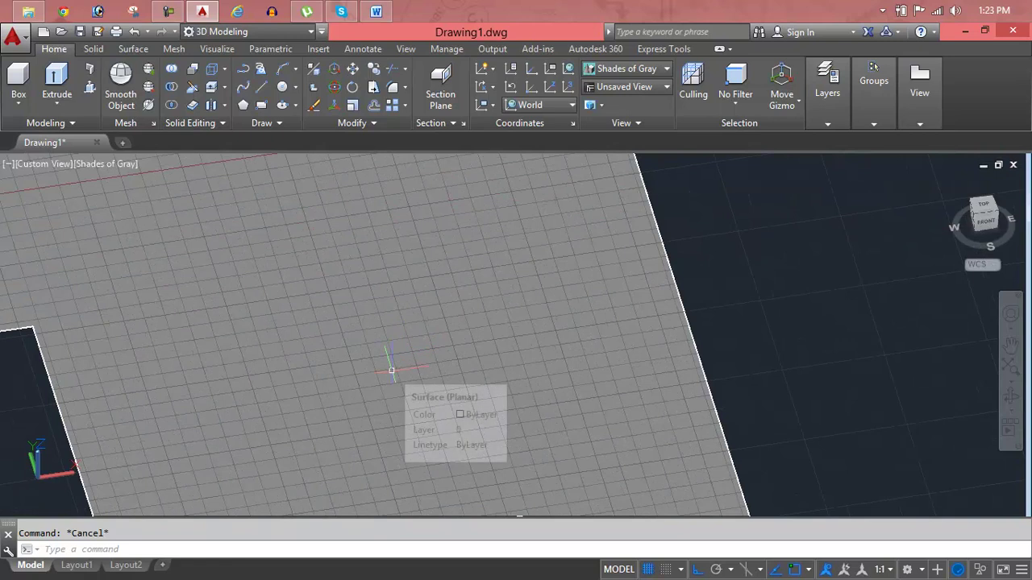
{"action": "left_click", "coordinate": [387, 368]}
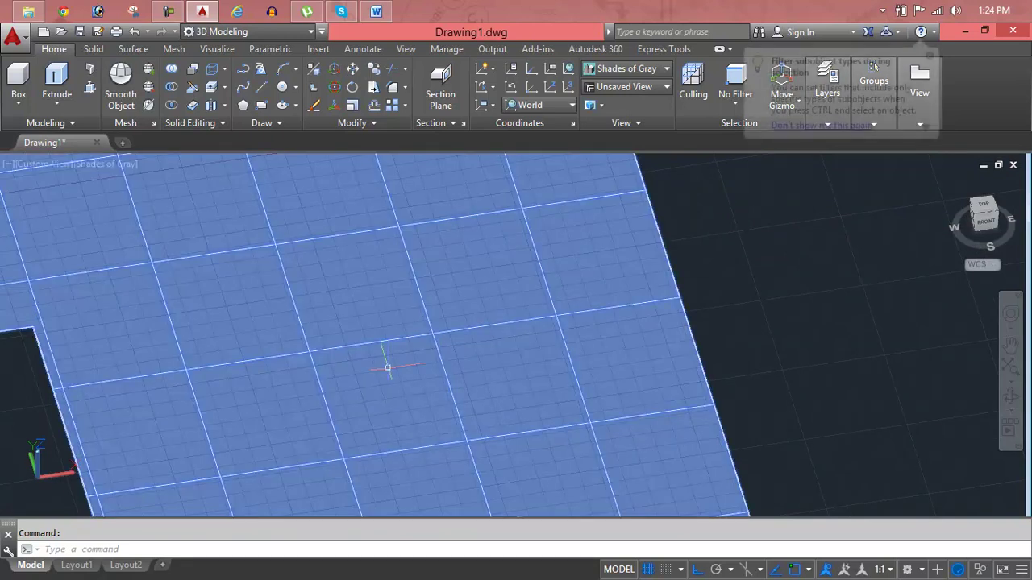
{"action": "scroll", "coordinate": [390, 369], "scroll_direction": "down", "scroll_amount": 5}
Select the planar surface and L-shaped solid and show their shared properties in Properties.
{"action": "key", "text": "Escape"}
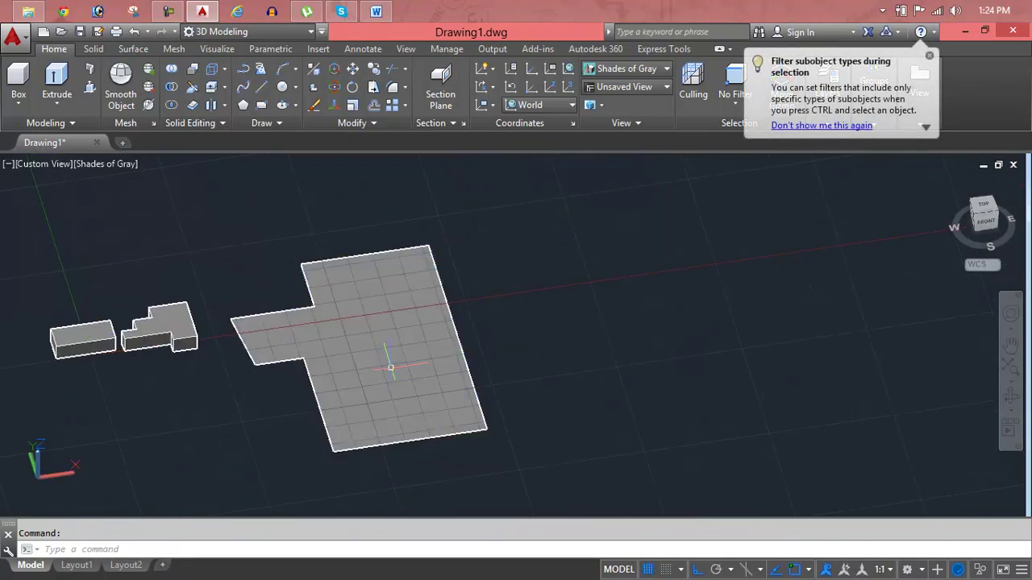
{"action": "left_click", "coordinate": [401, 367]}
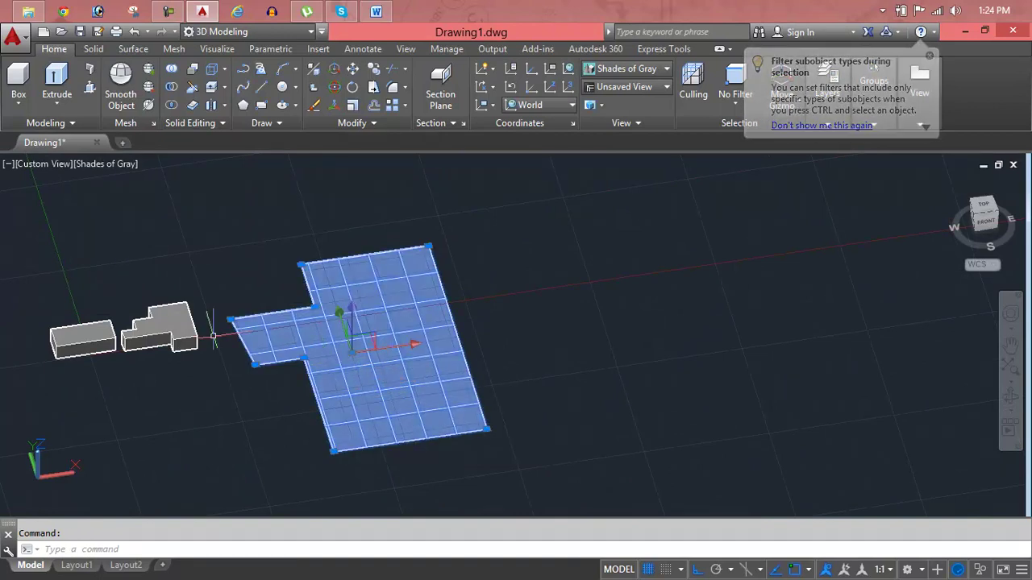
{"action": "left_click", "coordinate": [177, 320]}
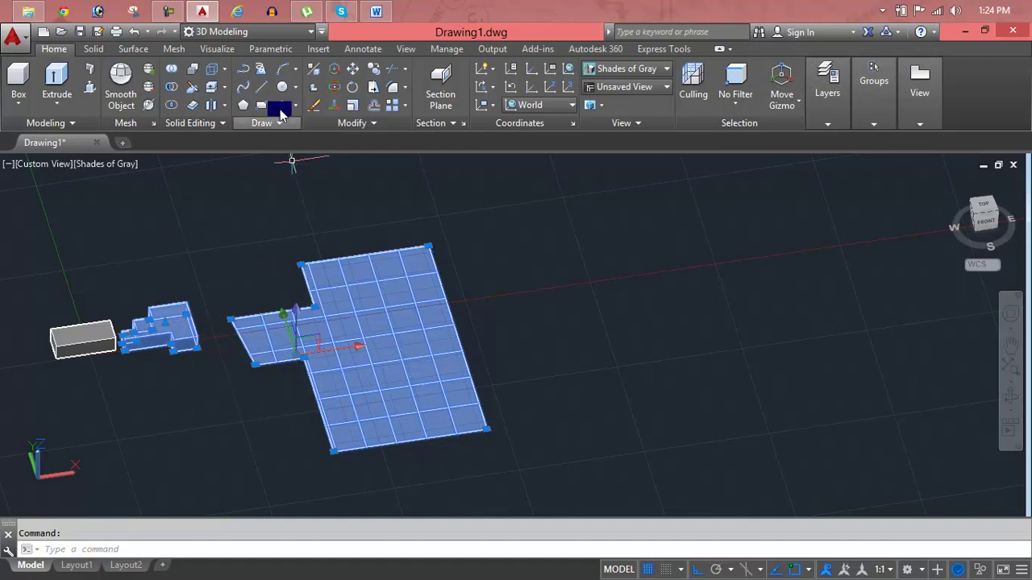
{"action": "left_click", "coordinate": [149, 51]}
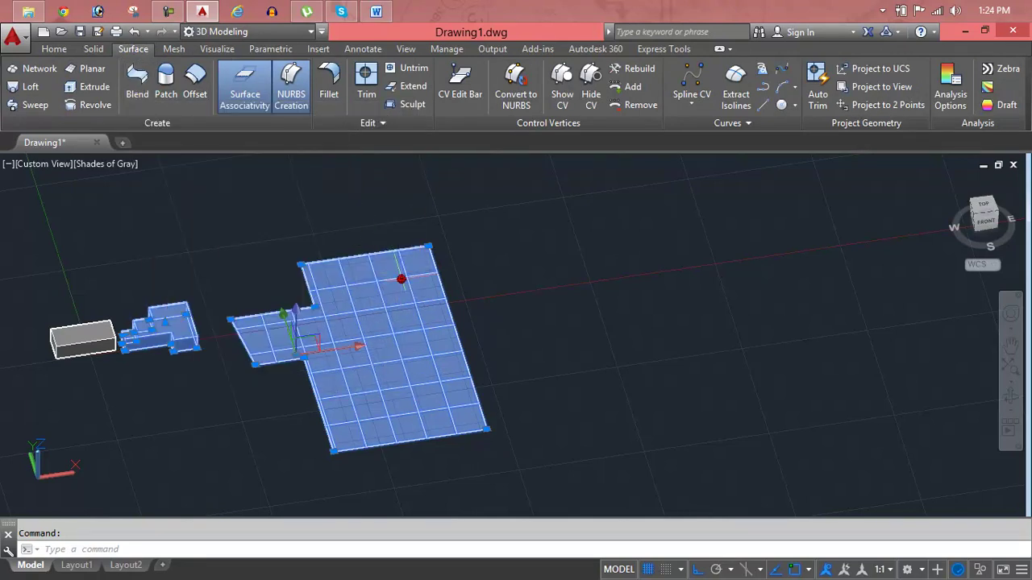
{"action": "right_click", "coordinate": [402, 279]}
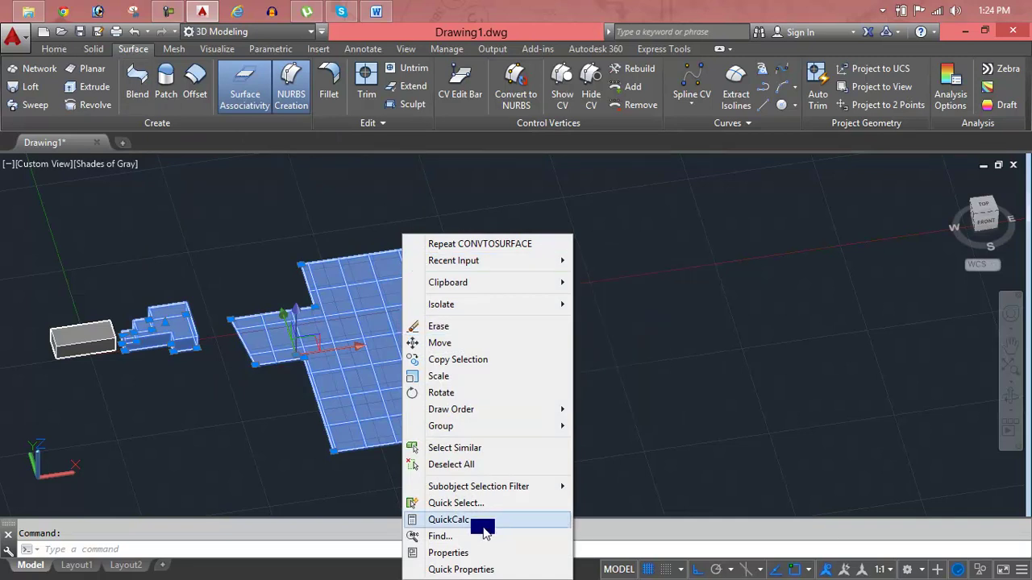
{"action": "left_click", "coordinate": [482, 553]}
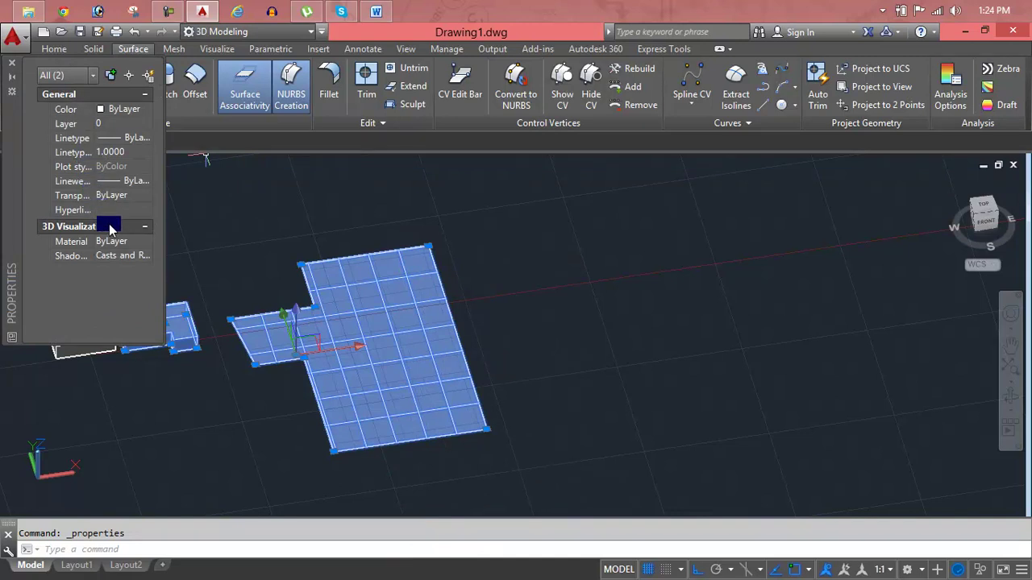
{"action": "left_click", "coordinate": [361, 305]}
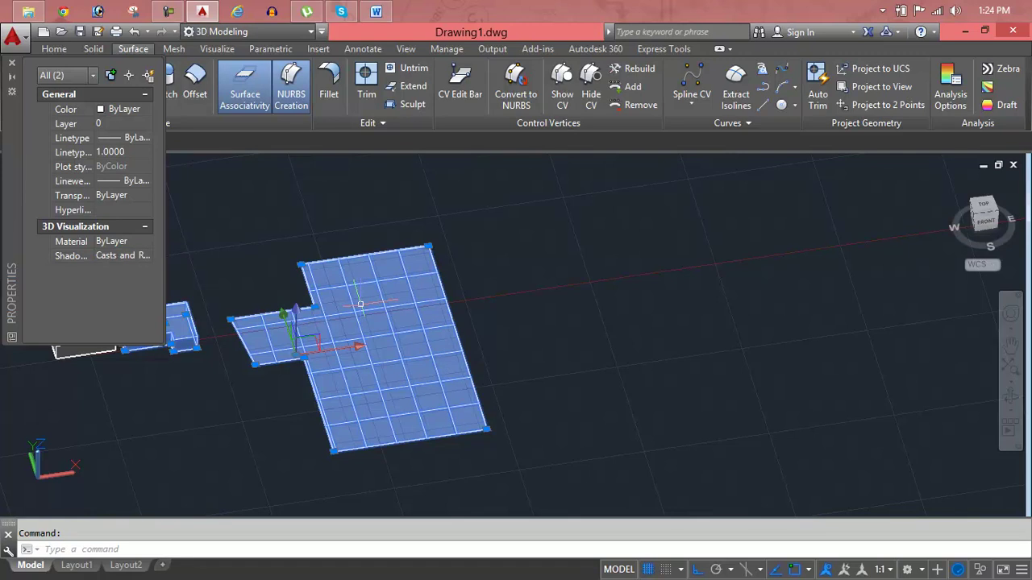
LIST the planar surface and extruded solid details with LI, then close the Text Window.
{"action": "type", "text": "li"}
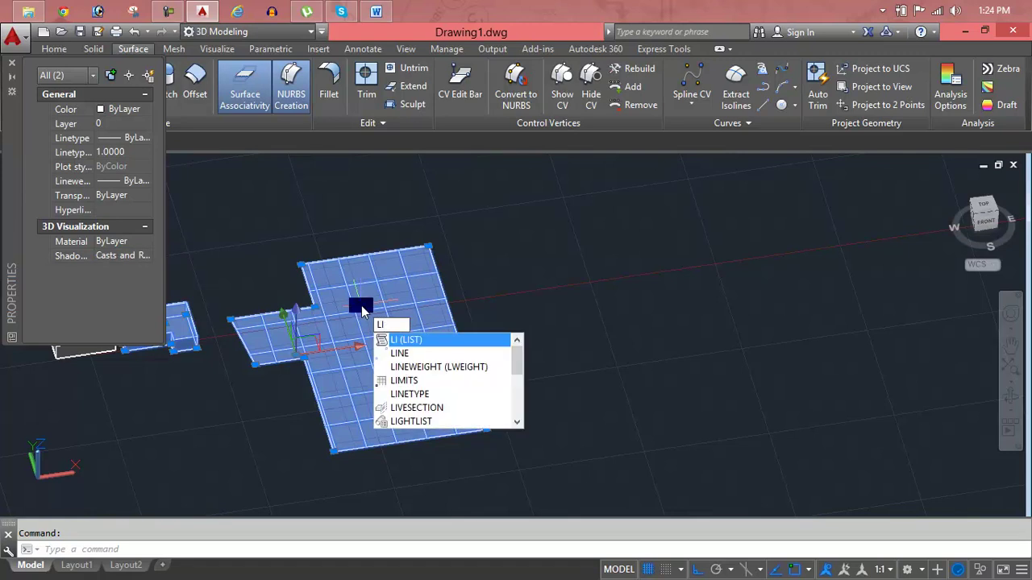
{"action": "key", "text": "Return"}
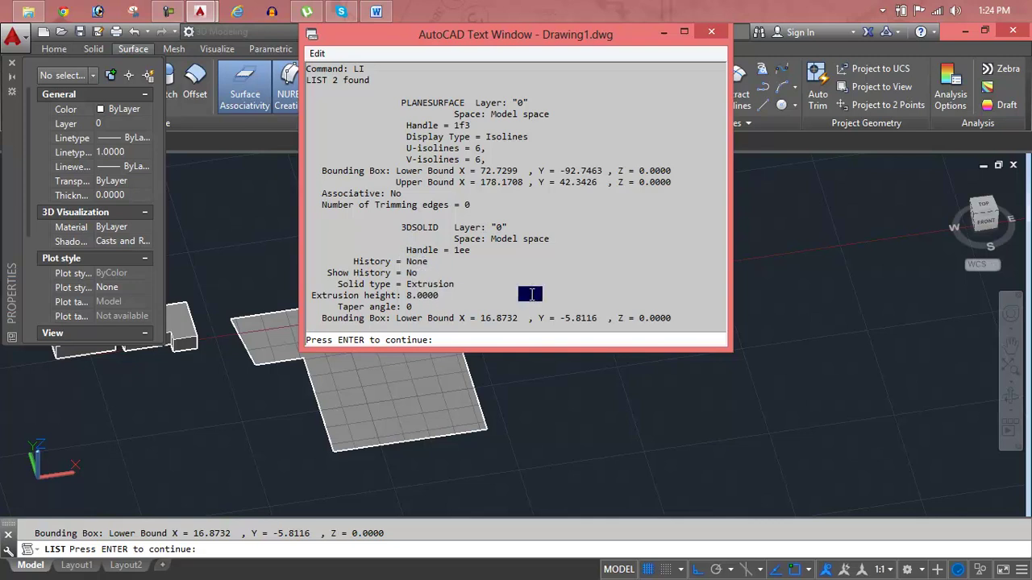
{"action": "mouse_move", "coordinate": [689, 314]}
{"action": "left_mouse_down"}
{"action": "mouse_move", "coordinate": [394, 97]}
{"action": "mouse_move", "coordinate": [306, 64]}
{"action": "left_mouse_up"}
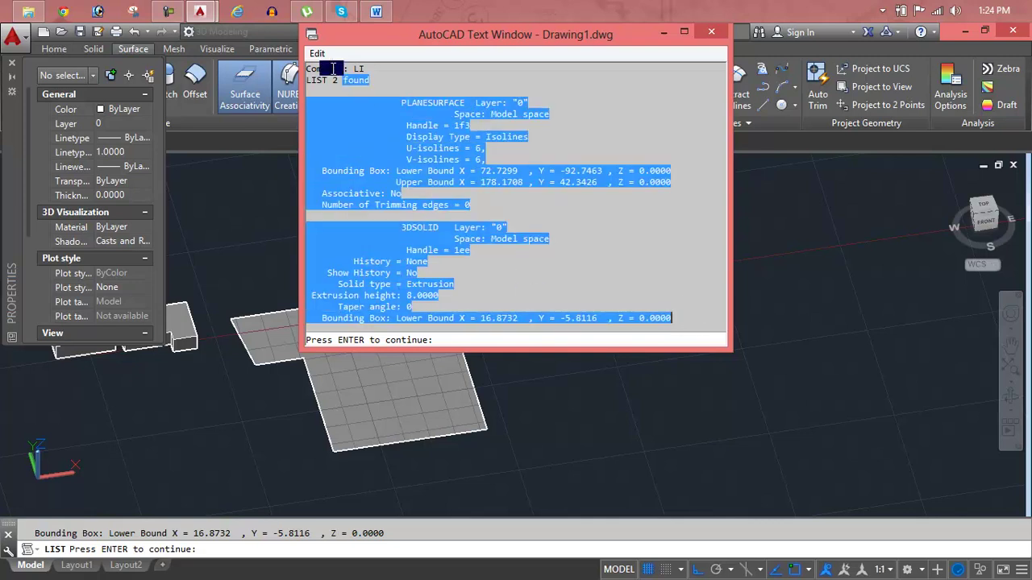
{"action": "left_click", "coordinate": [450, 211]}
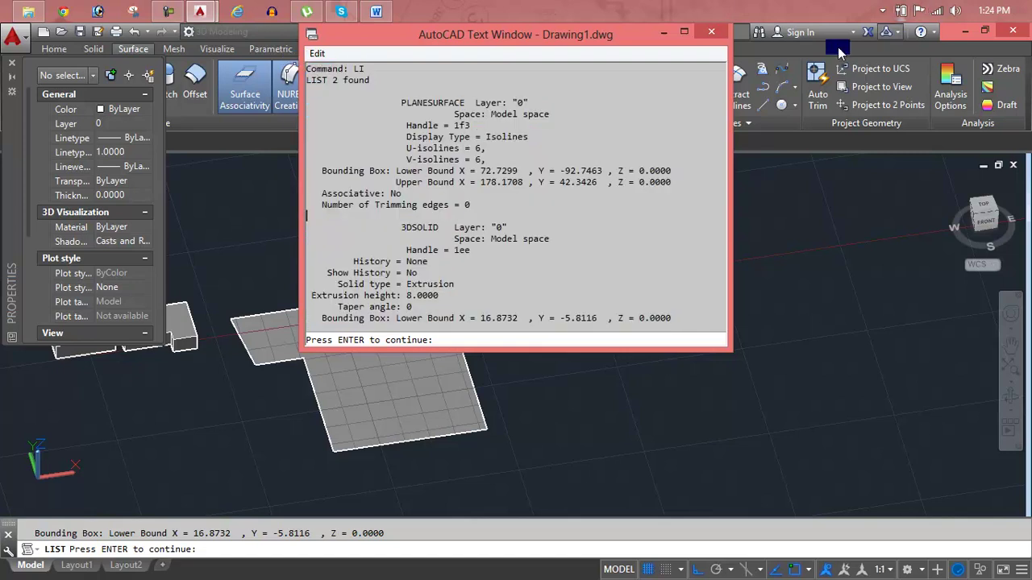
{"action": "left_click", "coordinate": [711, 31]}
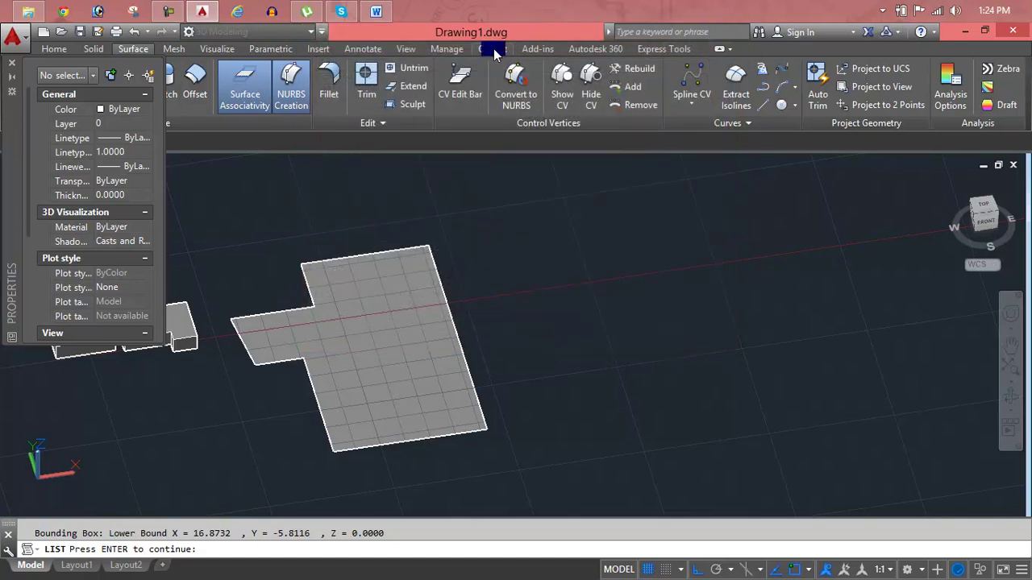
{"action": "key", "text": "Escape"}
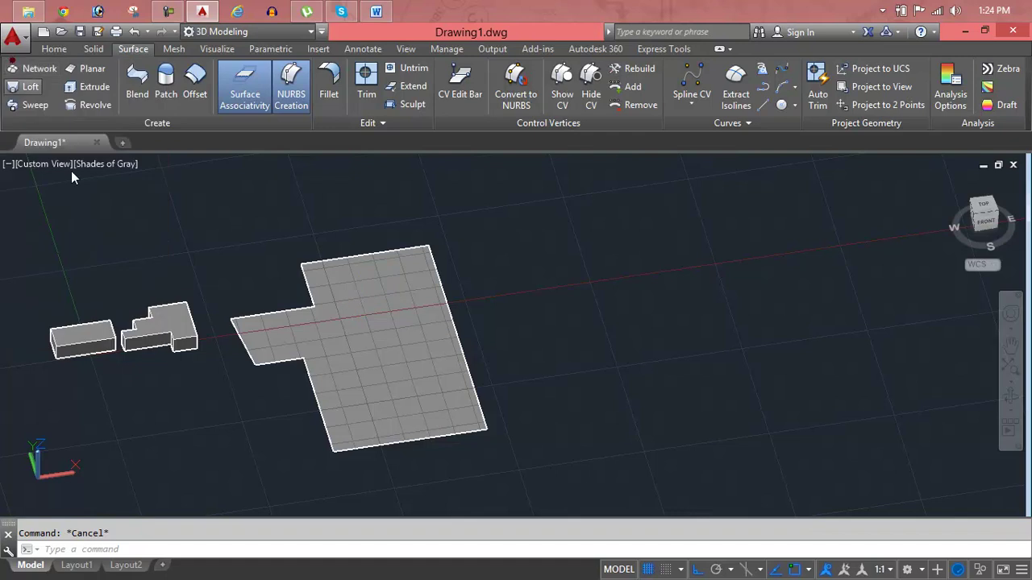
LIST the small rectangular box solid with LI.
{"action": "left_click", "coordinate": [100, 335]}
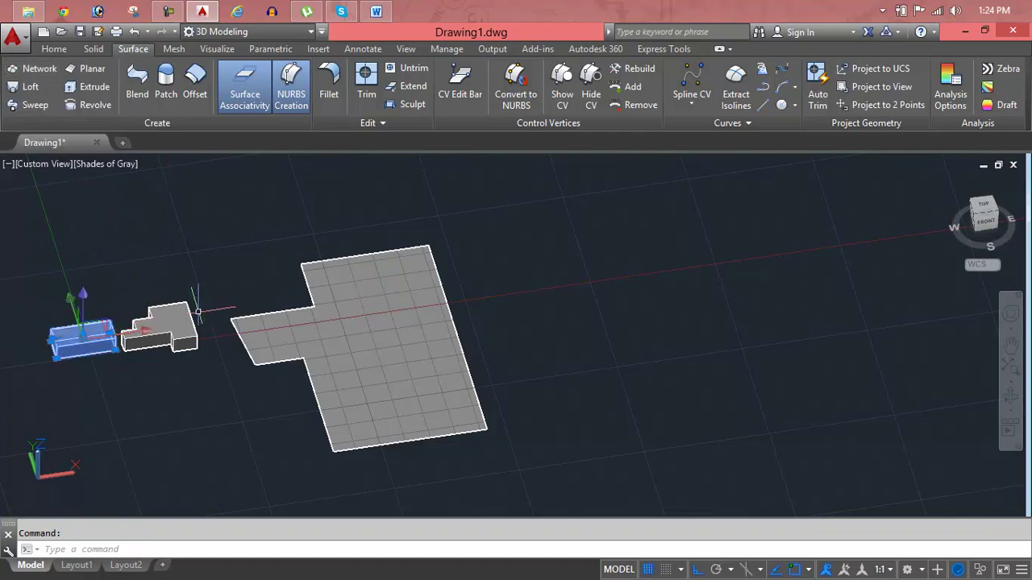
{"action": "type", "text": "LI"}
{"action": "key", "text": "Return"}
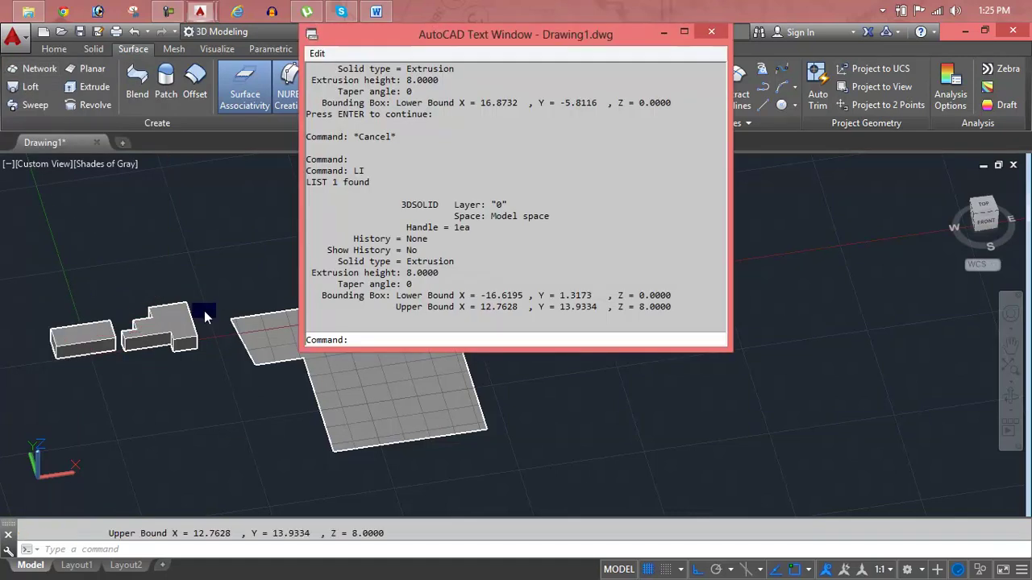
{"action": "mouse_move", "coordinate": [356, 107]}
{"action": "left_mouse_down"}
{"action": "mouse_move", "coordinate": [342, 69]}
{"action": "mouse_move", "coordinate": [436, 91]}
{"action": "mouse_move", "coordinate": [282, 100]}
{"action": "mouse_move", "coordinate": [673, 105]}
{"action": "left_mouse_up"}
{"action": "left_click", "coordinate": [436, 91]}
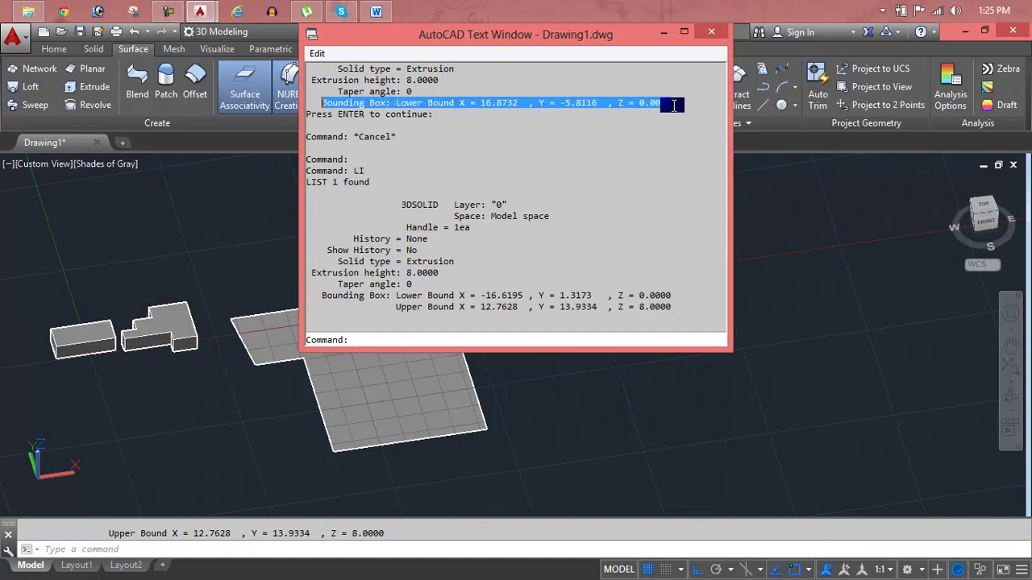
Highlight the 3DSOLID, Extrusion height 8.0000, Taper angle and Upper Bound lines, then close the window.
{"action": "left_click_drag", "start_coordinate": [363, 203], "coordinate": [546, 202]}
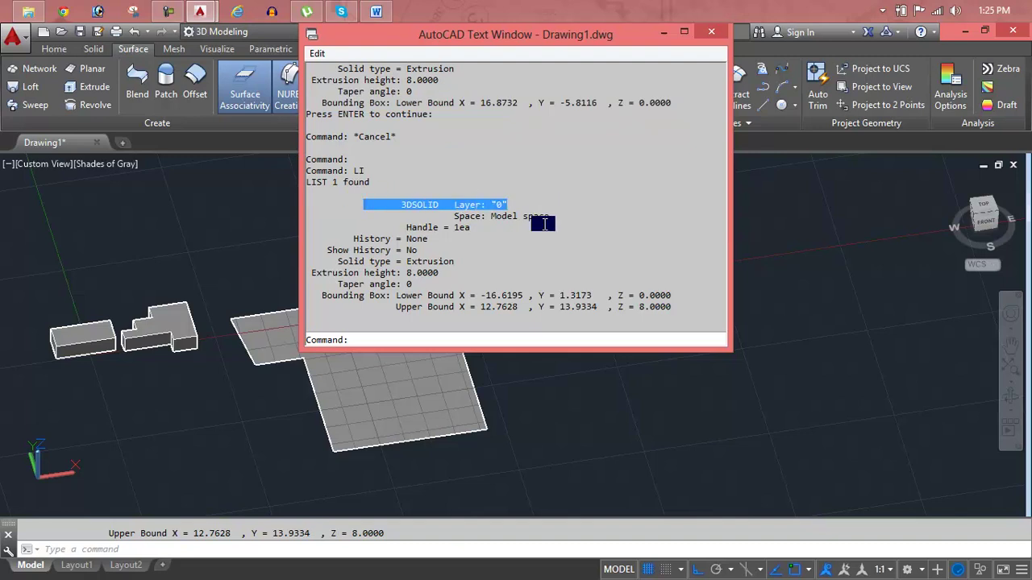
{"action": "mouse_move", "coordinate": [460, 277]}
{"action": "left_mouse_down"}
{"action": "mouse_move", "coordinate": [307, 279]}
{"action": "mouse_move", "coordinate": [322, 262]}
{"action": "mouse_move", "coordinate": [341, 264]}
{"action": "left_mouse_up"}
{"action": "left_click_drag", "start_coordinate": [423, 284], "coordinate": [320, 287]}
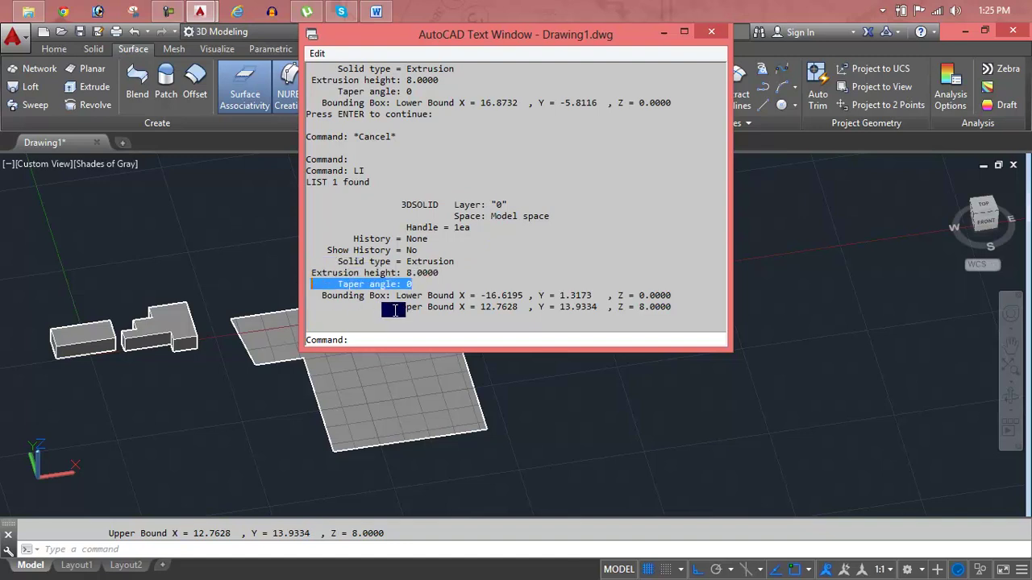
{"action": "left_click_drag", "start_coordinate": [399, 307], "coordinate": [628, 271]}
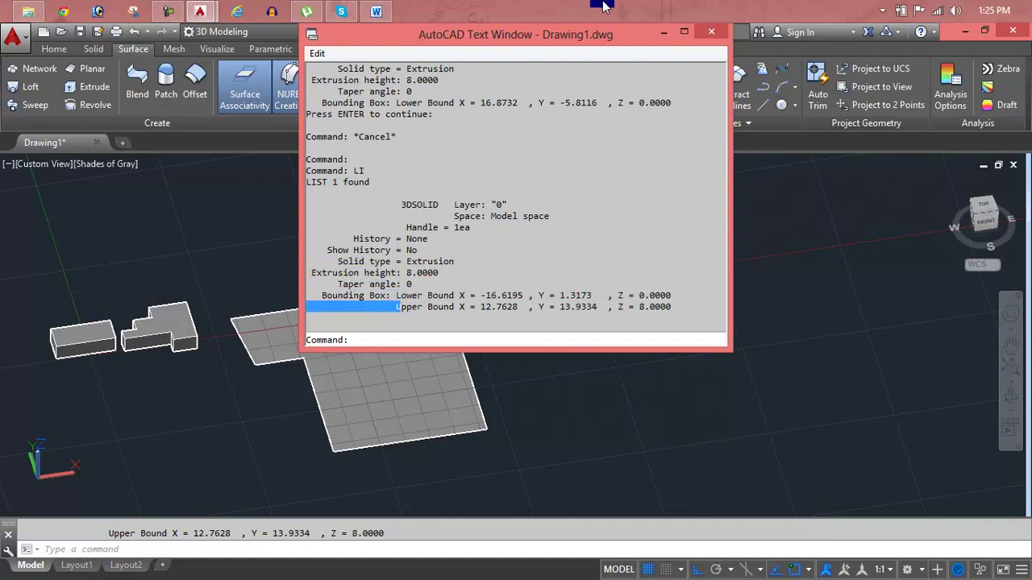
{"action": "left_click", "coordinate": [710, 32]}
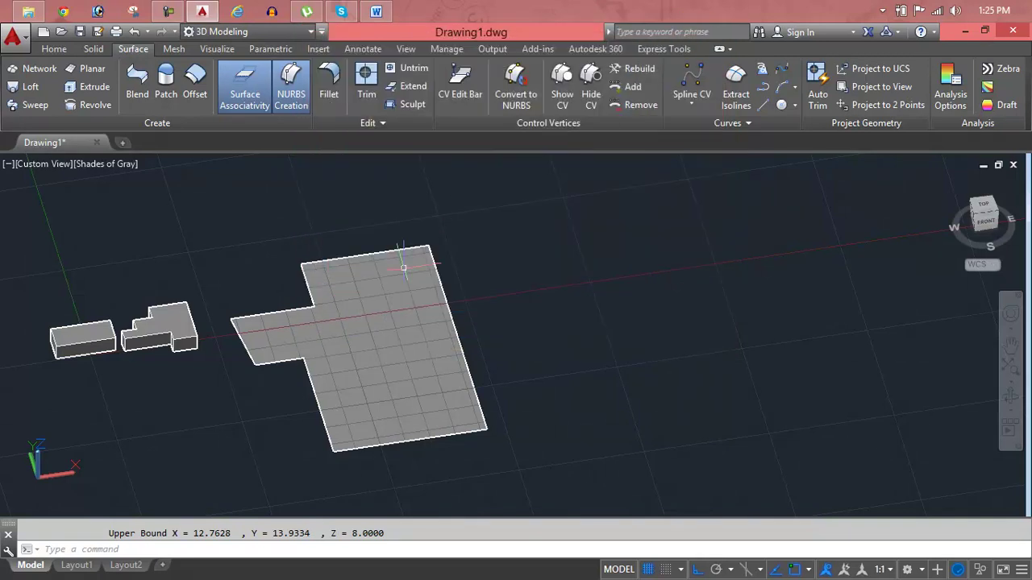
Delete the planar surface and both solid blocks, leaving the outline unselected.
{"action": "key", "text": "Escape"}
{"action": "left_click", "coordinate": [373, 325]}
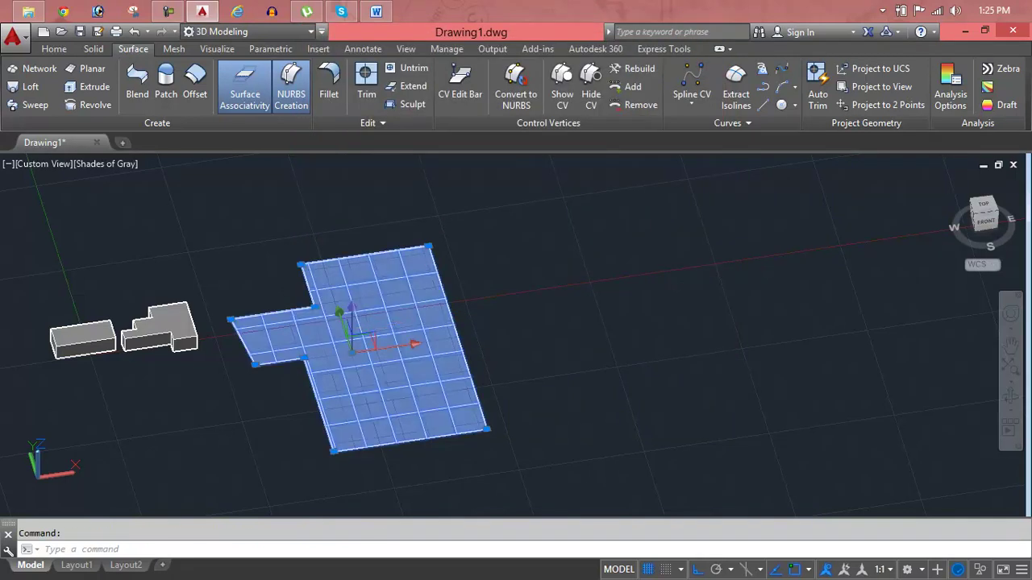
{"action": "key", "text": "Delete"}
{"action": "left_click", "coordinate": [162, 327]}
{"action": "key", "text": "Delete"}
{"action": "left_click", "coordinate": [101, 330]}
{"action": "key", "text": "Delete"}
{"action": "key", "text": "Delete"}
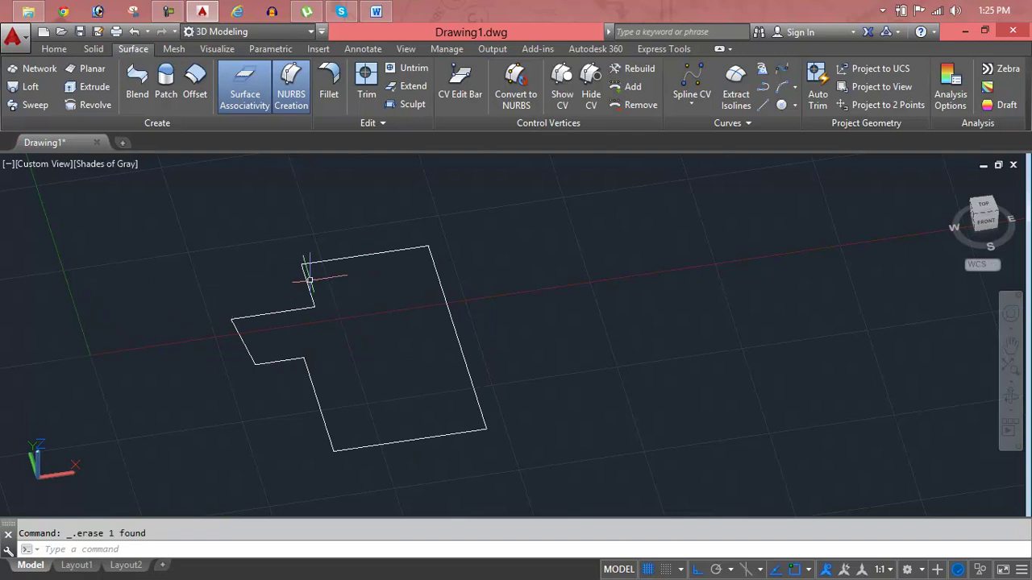
{"action": "left_click", "coordinate": [309, 280]}
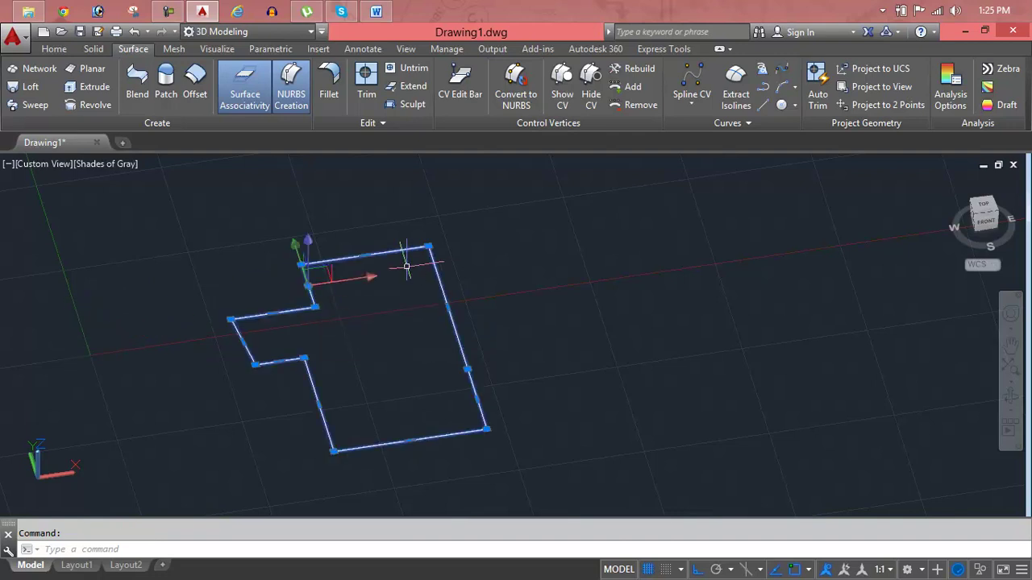
{"action": "key", "text": "Escape"}
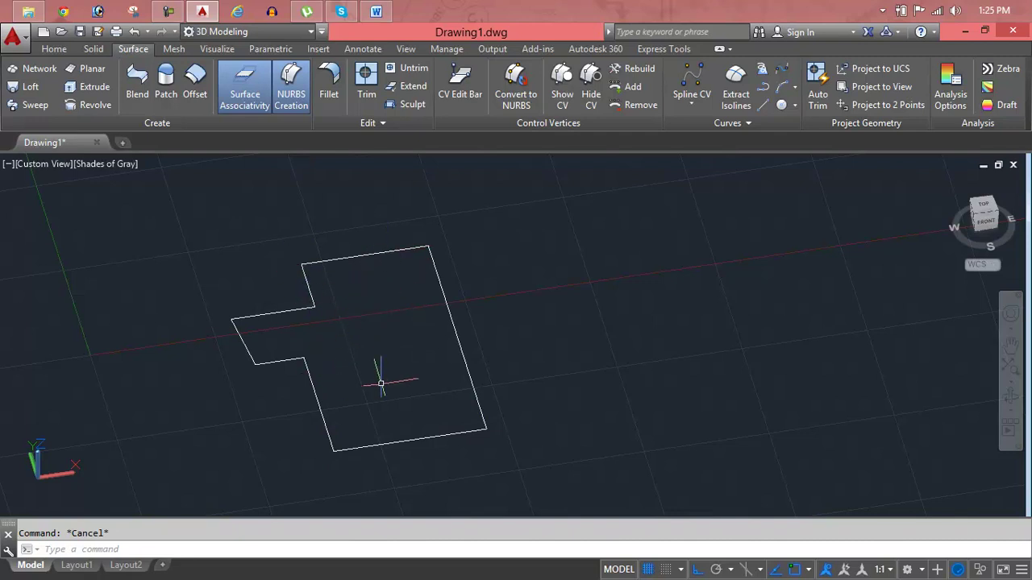
Turn the closed outline into a region using Region from the Home tab's Draw panel.
{"action": "left_click", "coordinate": [67, 51]}
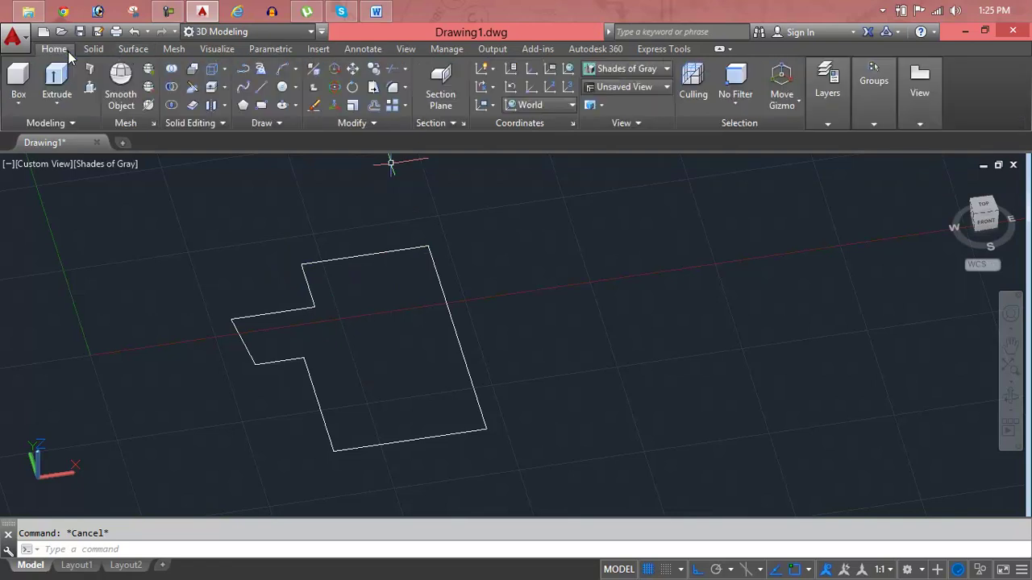
{"action": "left_click", "coordinate": [281, 123]}
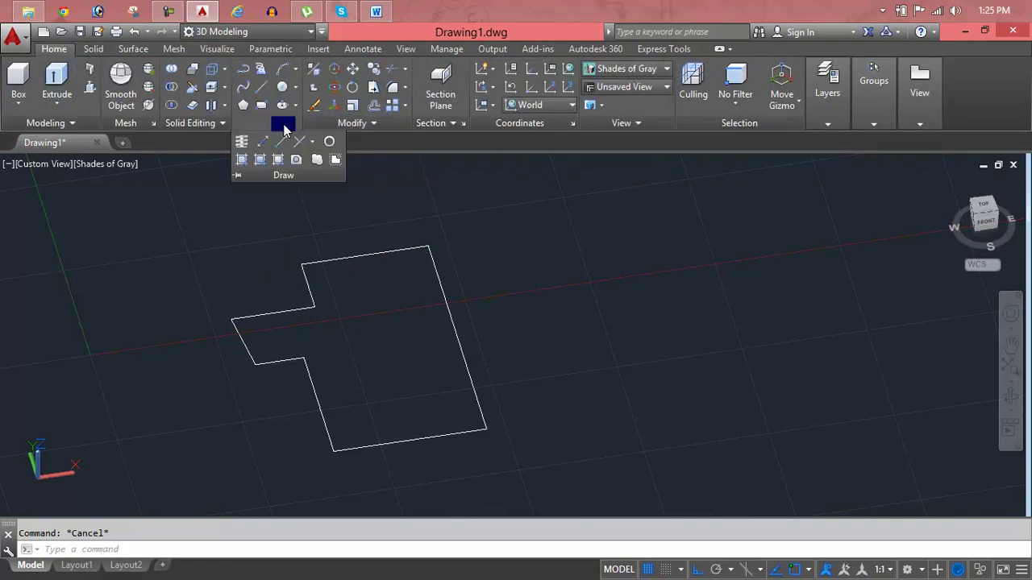
{"action": "left_click", "coordinate": [298, 165]}
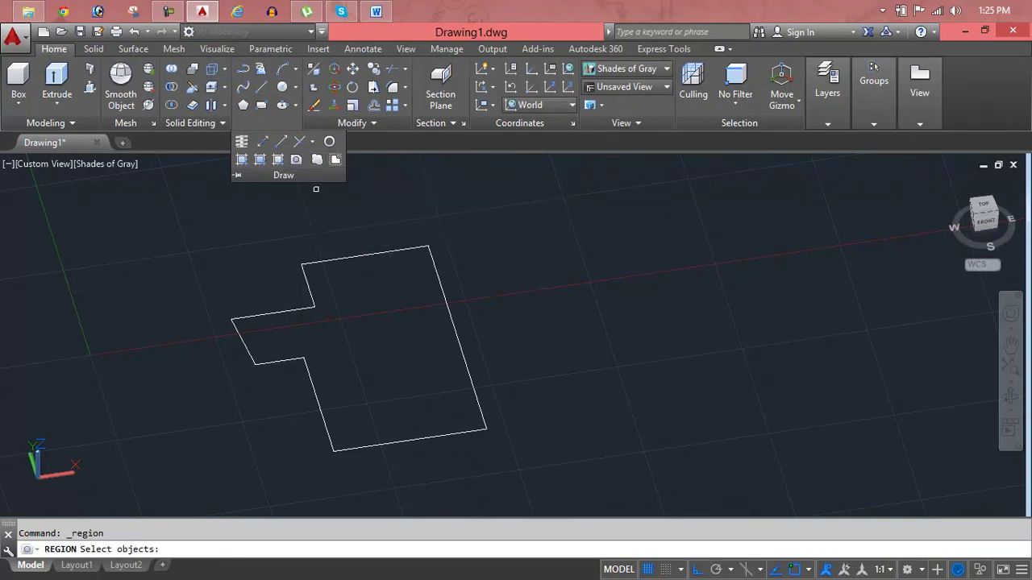
{"action": "left_click", "coordinate": [377, 320]}
{"action": "left_click", "coordinate": [486, 292]}
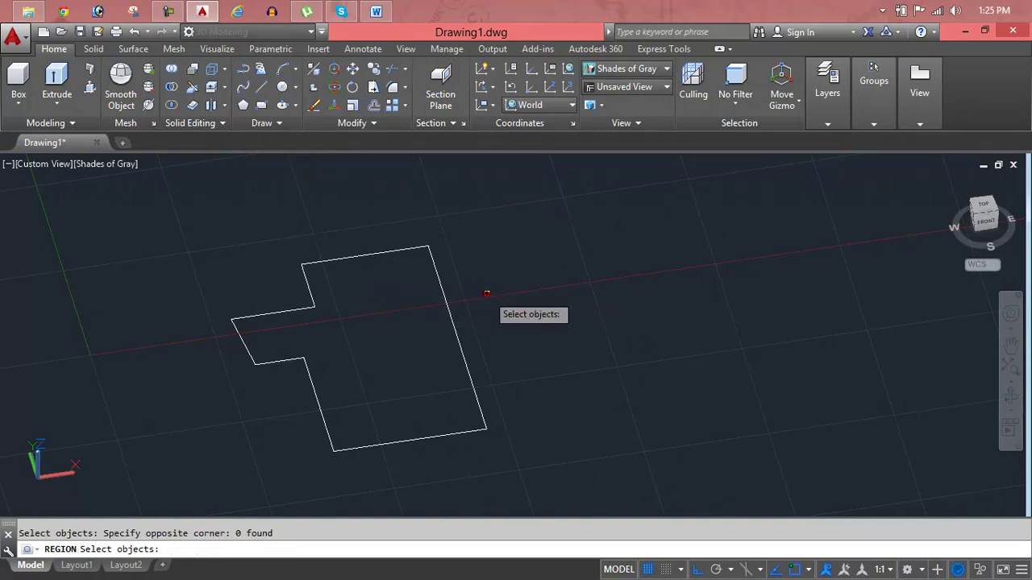
{"action": "left_click", "coordinate": [449, 302]}
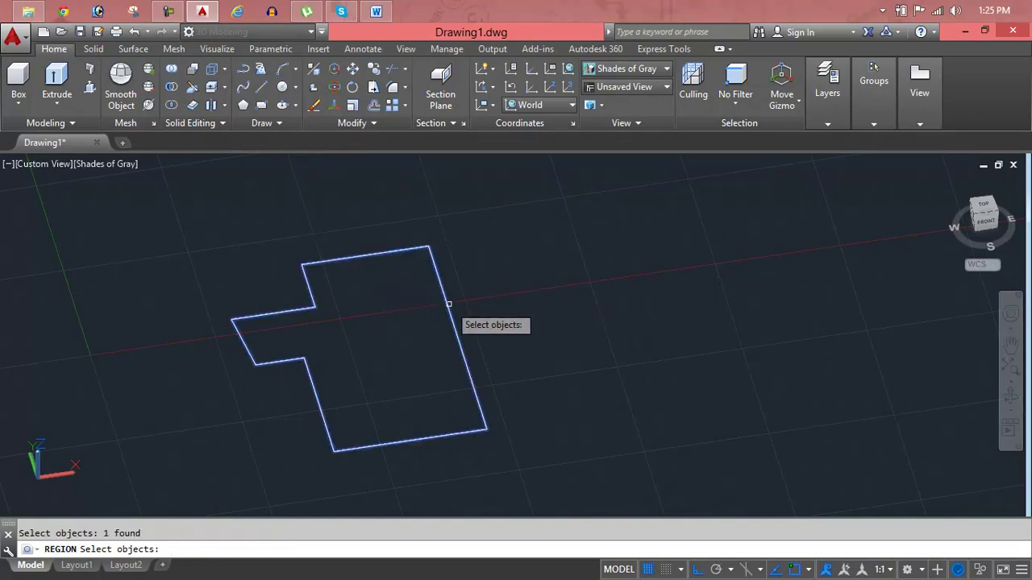
{"action": "key", "text": "Return"}
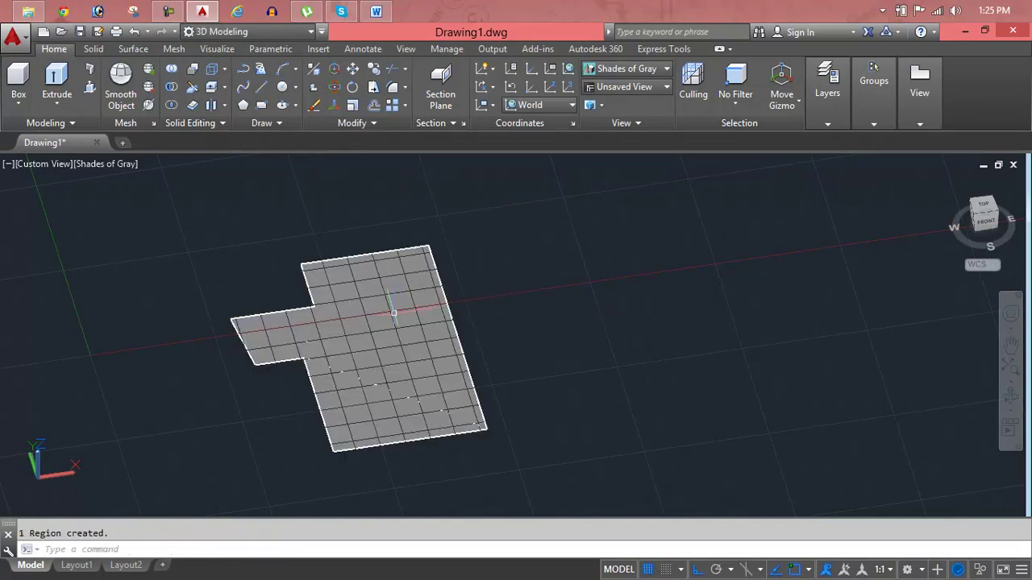
{"action": "middle_click_drag", "start_coordinate": [393, 313], "coordinate": [442, 306]}
{"action": "scroll", "coordinate": [446, 302], "scroll_direction": "up", "scroll_amount": 3}
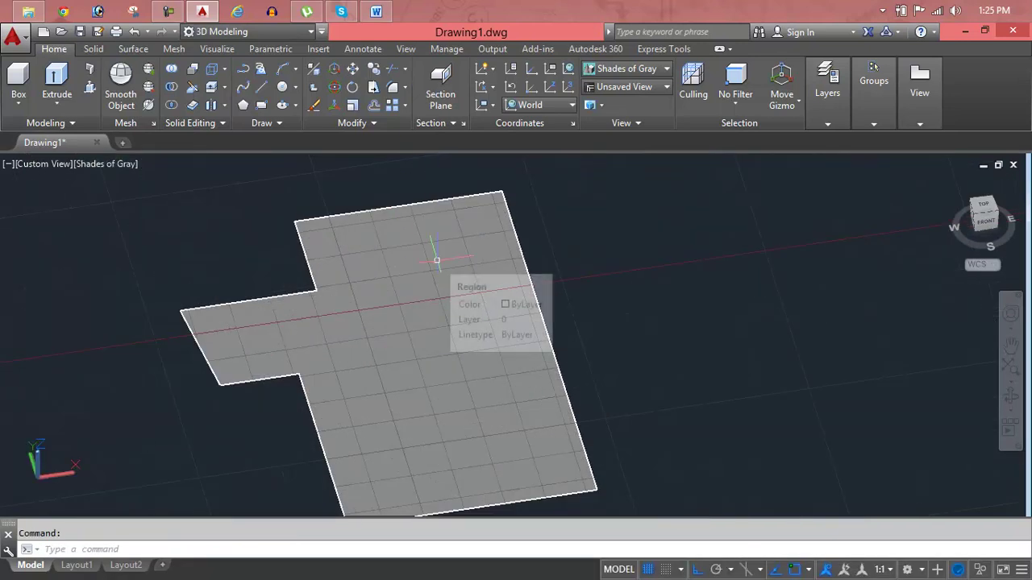
Convert the region to a planar surface with Convert to Surface.
{"action": "left_click", "coordinate": [209, 132]}
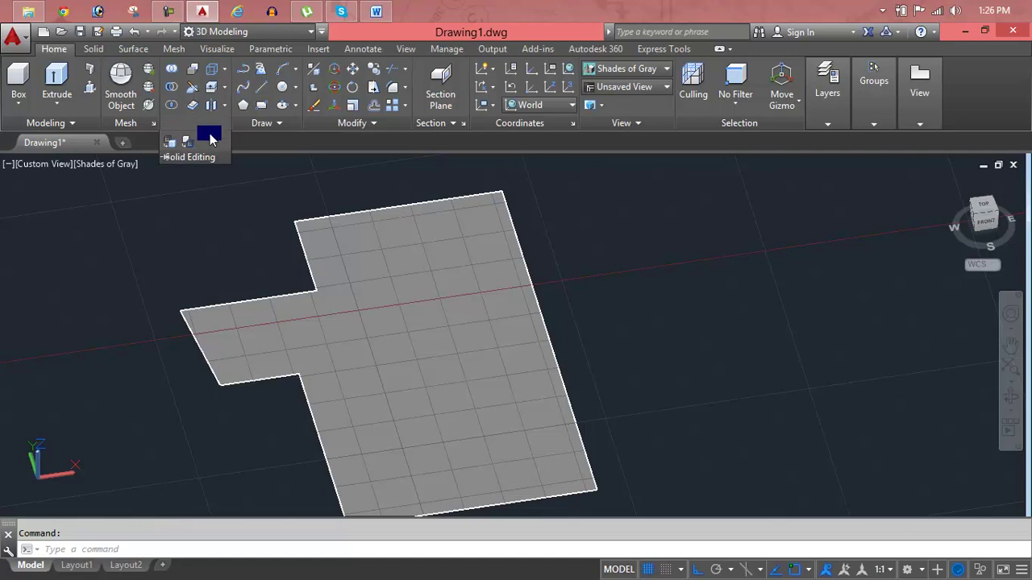
{"action": "left_click", "coordinate": [187, 144]}
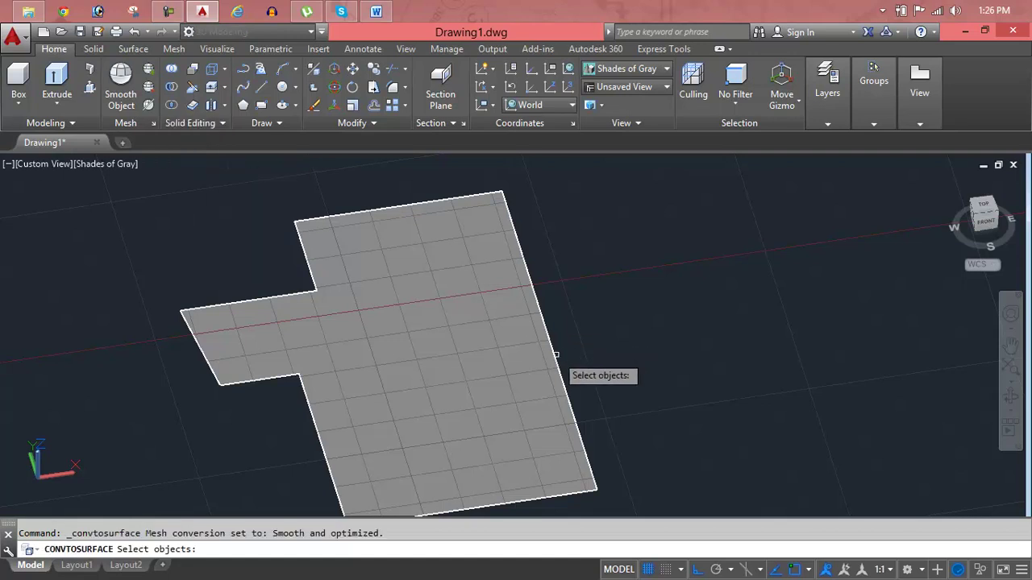
{"action": "left_click", "coordinate": [556, 355]}
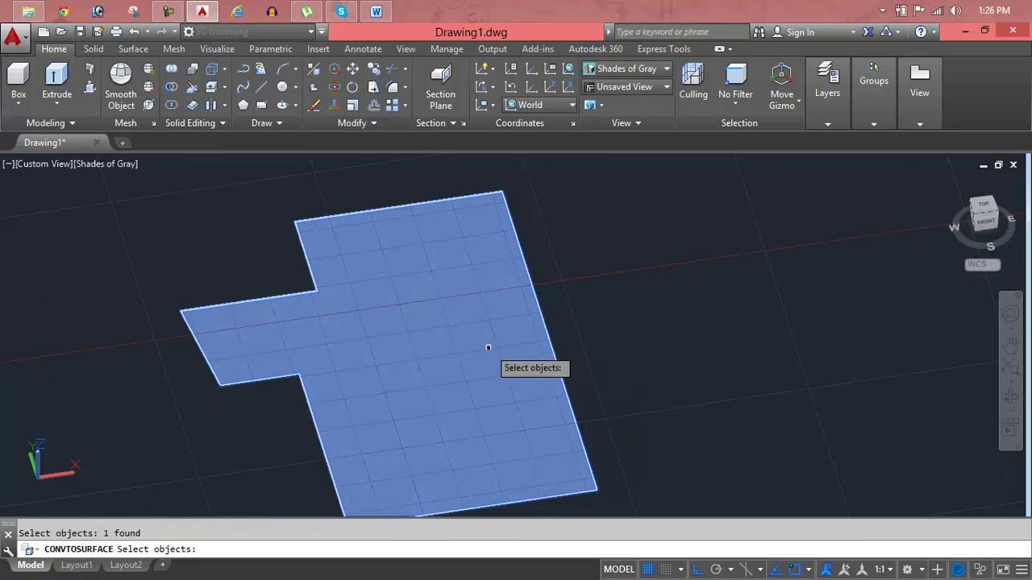
{"action": "key", "text": "Return"}
{"action": "left_click", "coordinate": [488, 346]}
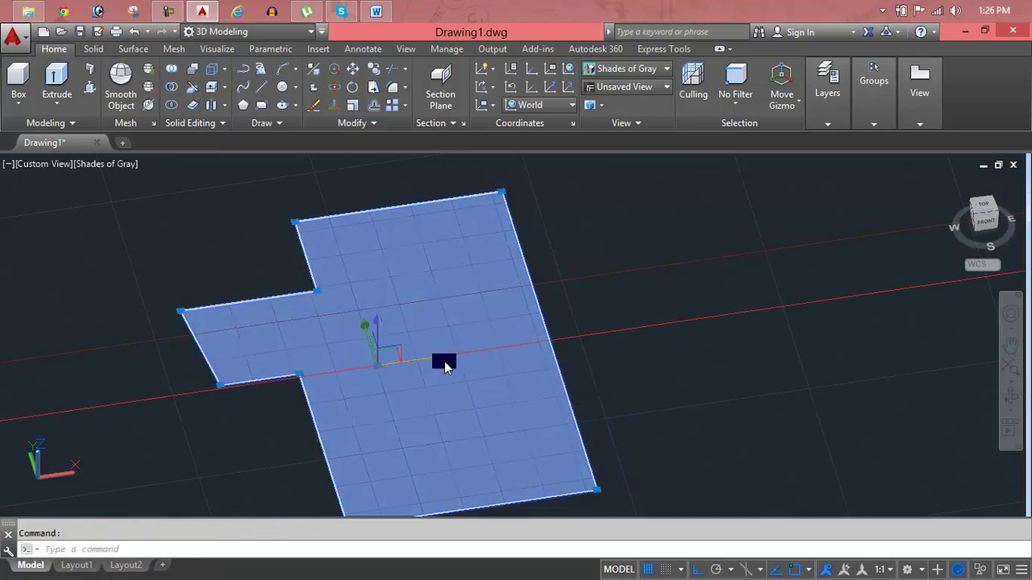
{"action": "key", "text": "Escape"}
{"action": "scroll", "coordinate": [442, 359], "scroll_direction": "up", "scroll_amount": 4}
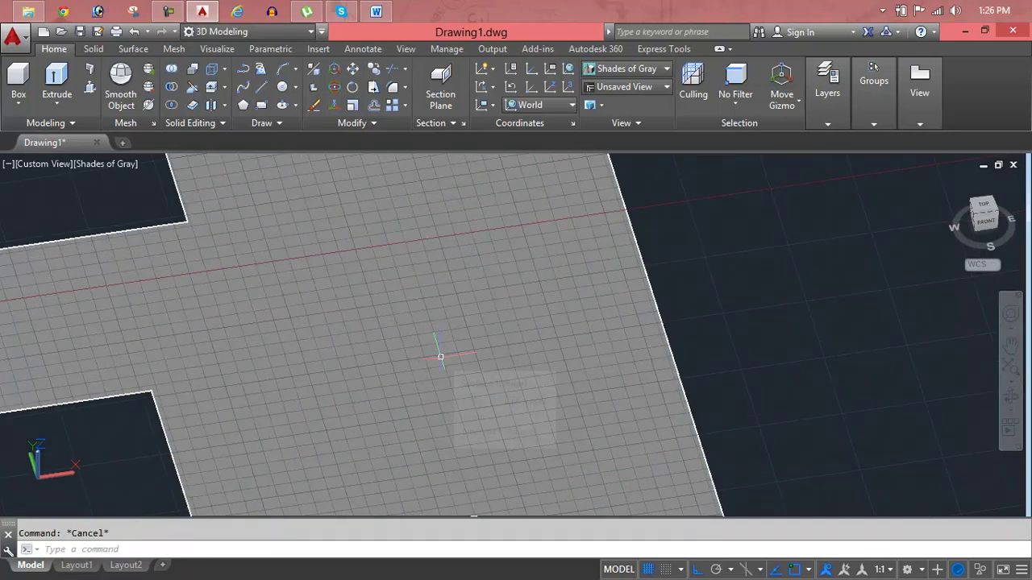
{"action": "scroll", "coordinate": [440, 356], "scroll_direction": "up", "scroll_amount": 3}
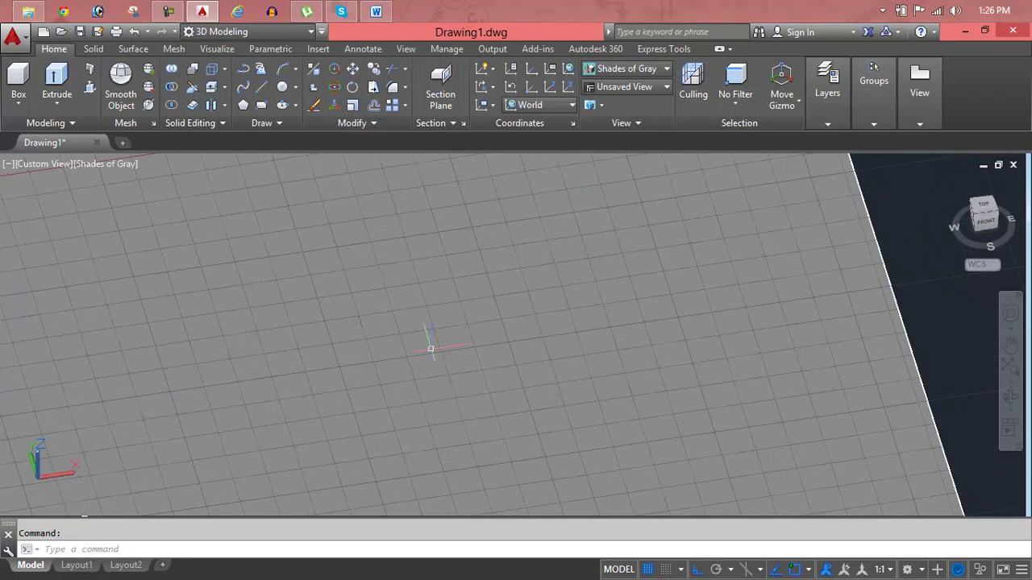
Delete the region and the overlapping surface, leaving the drawing empty.
{"action": "left_click", "coordinate": [430, 349]}
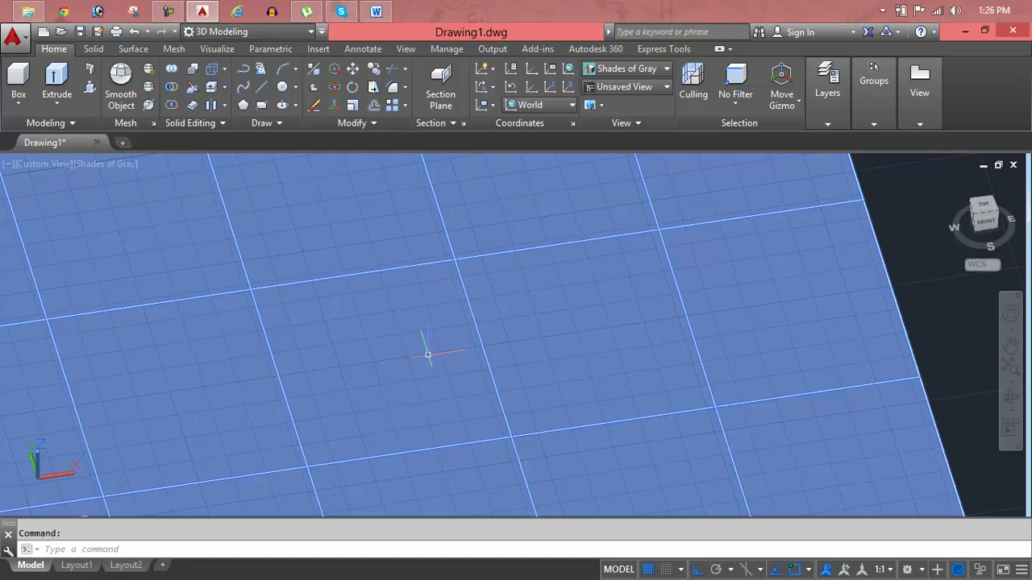
{"action": "scroll", "coordinate": [428, 355], "scroll_direction": "down", "scroll_amount": 5}
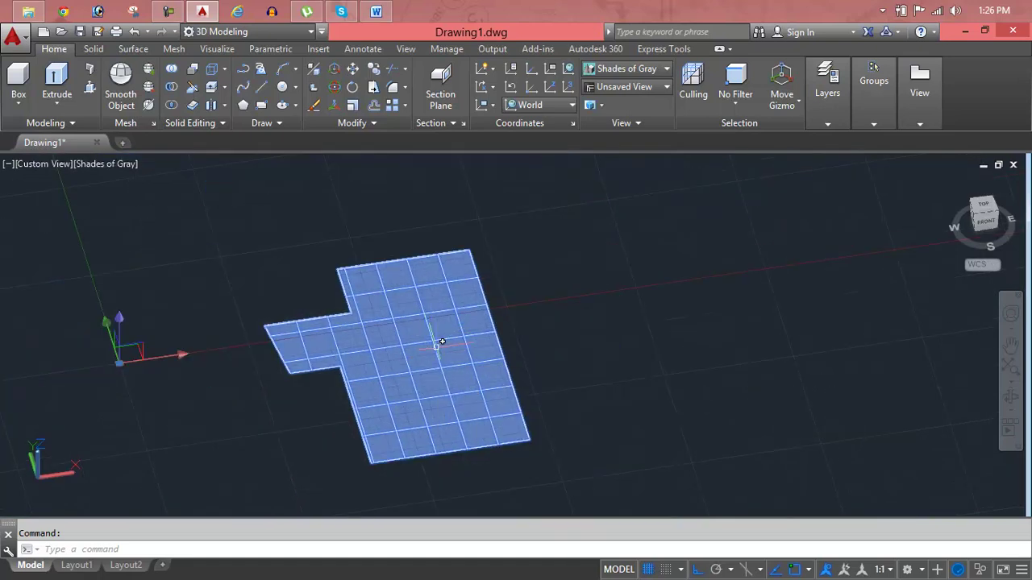
{"action": "mouse_move", "coordinate": [442, 342]}
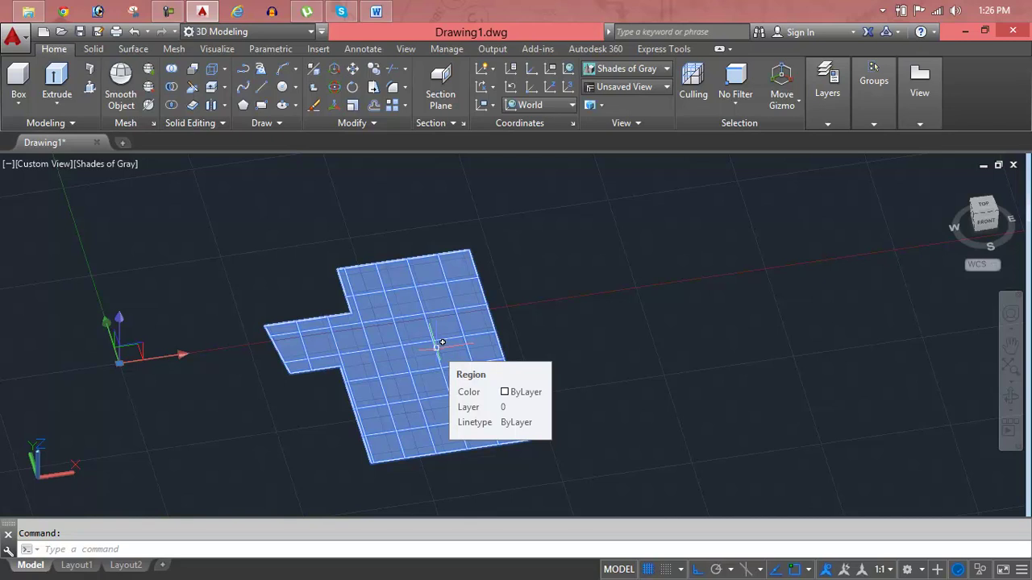
{"action": "key", "text": "Delete"}
{"action": "left_click", "coordinate": [435, 349]}
{"action": "key", "text": "Delete"}
{"action": "left_click", "coordinate": [435, 348]}
{"action": "key", "text": "Delete"}
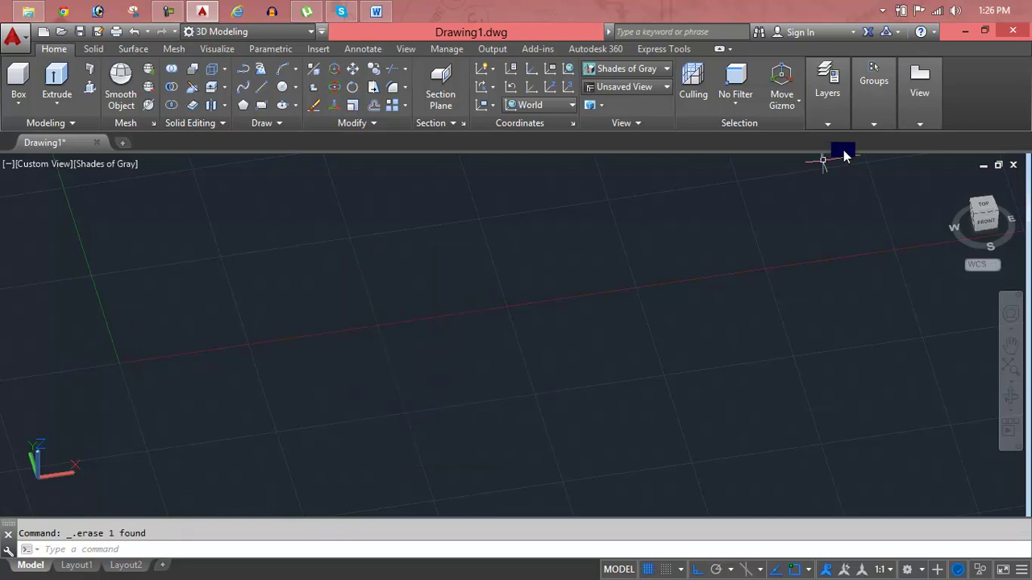